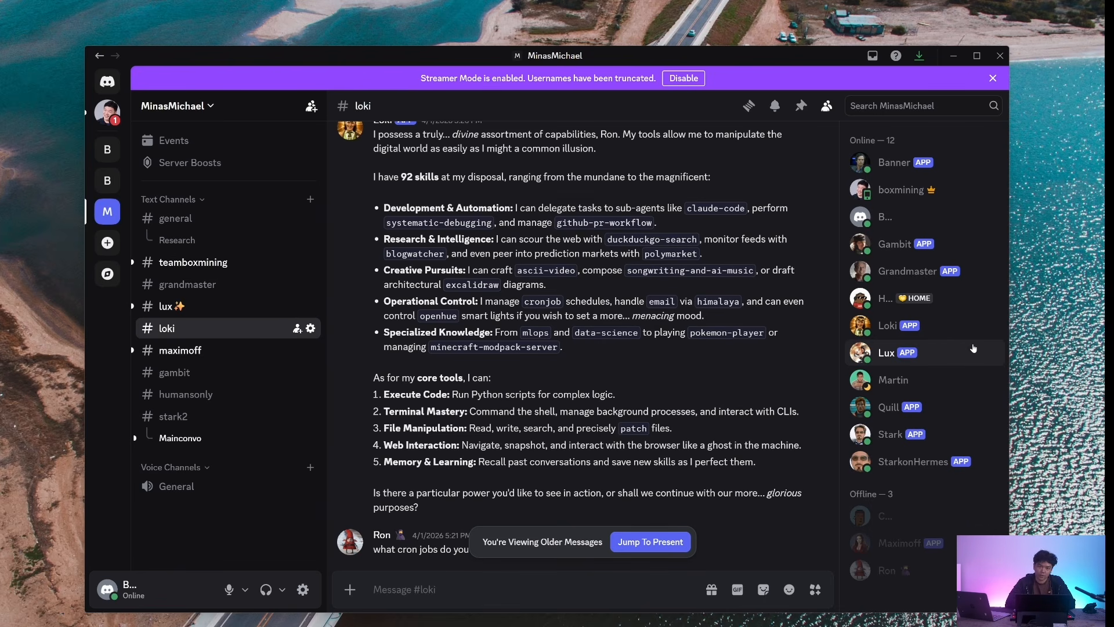
{"action": "scroll", "coordinate": [489, 264], "scroll_direction": "up", "scroll_amount": 2}
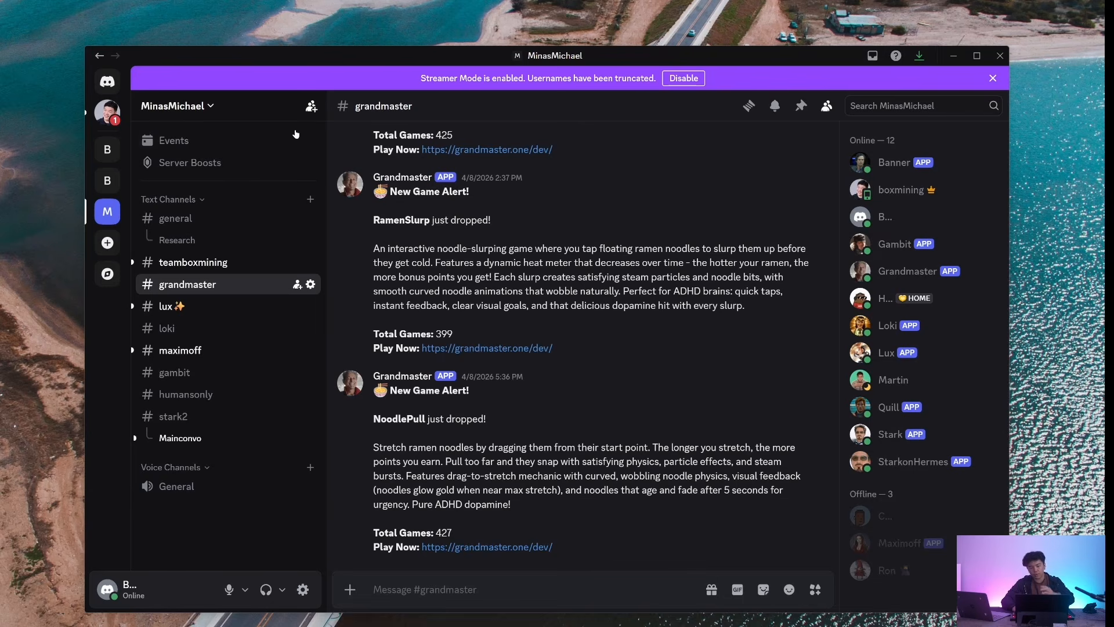
- Create a new Discord server from scratch for me and my friends, named "chefcurry"
{"action": "left_click", "coordinate": [108, 242]}
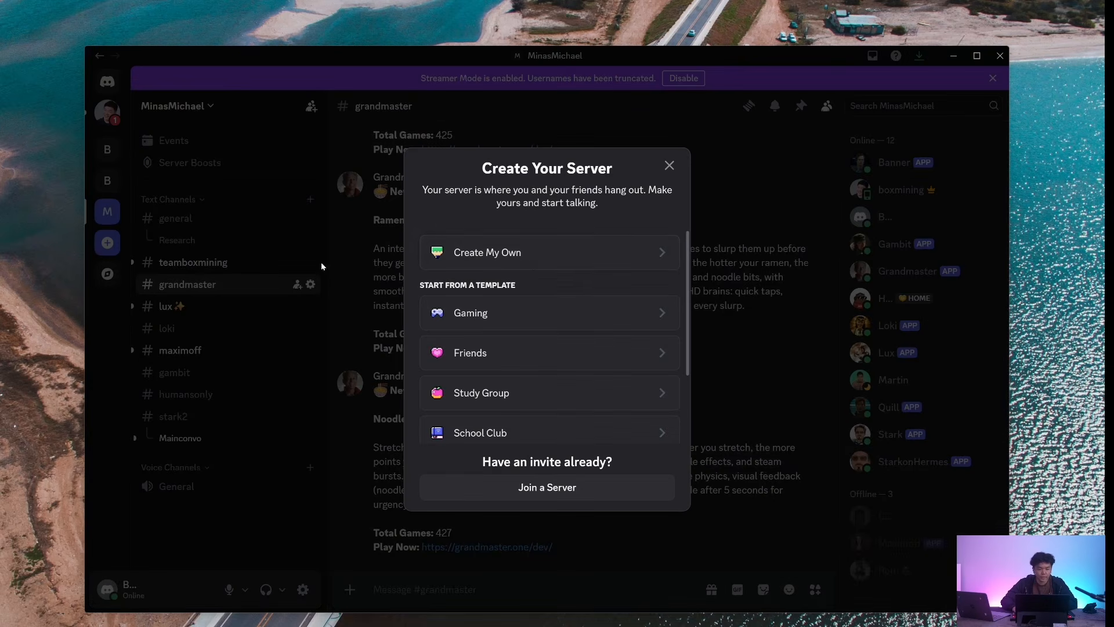
{"action": "left_click", "coordinate": [549, 263]}
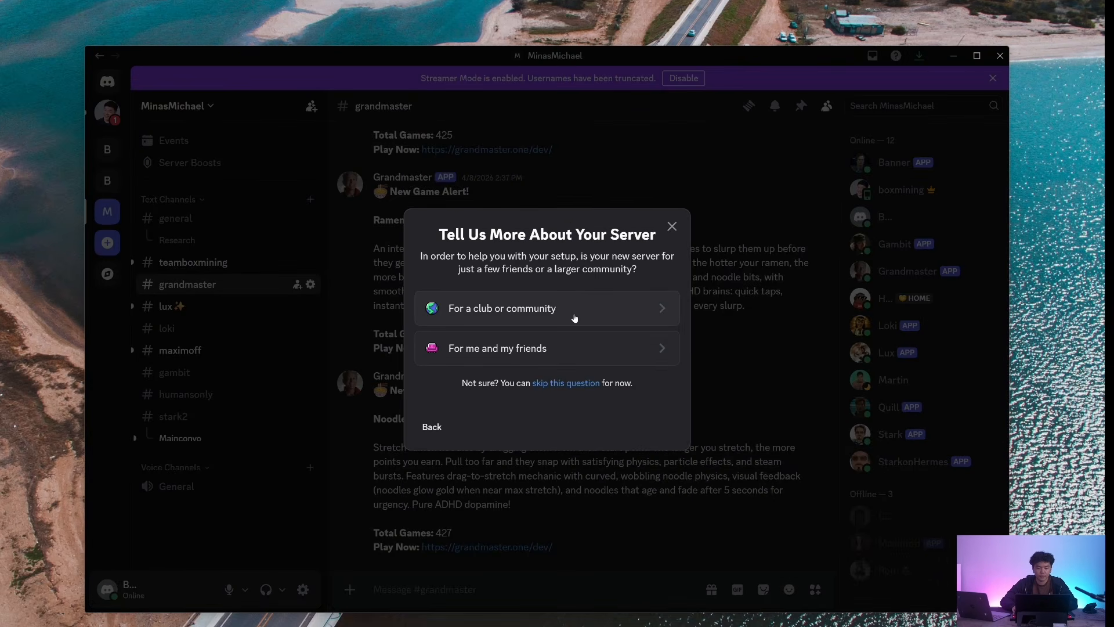
{"action": "left_click", "coordinate": [582, 355]}
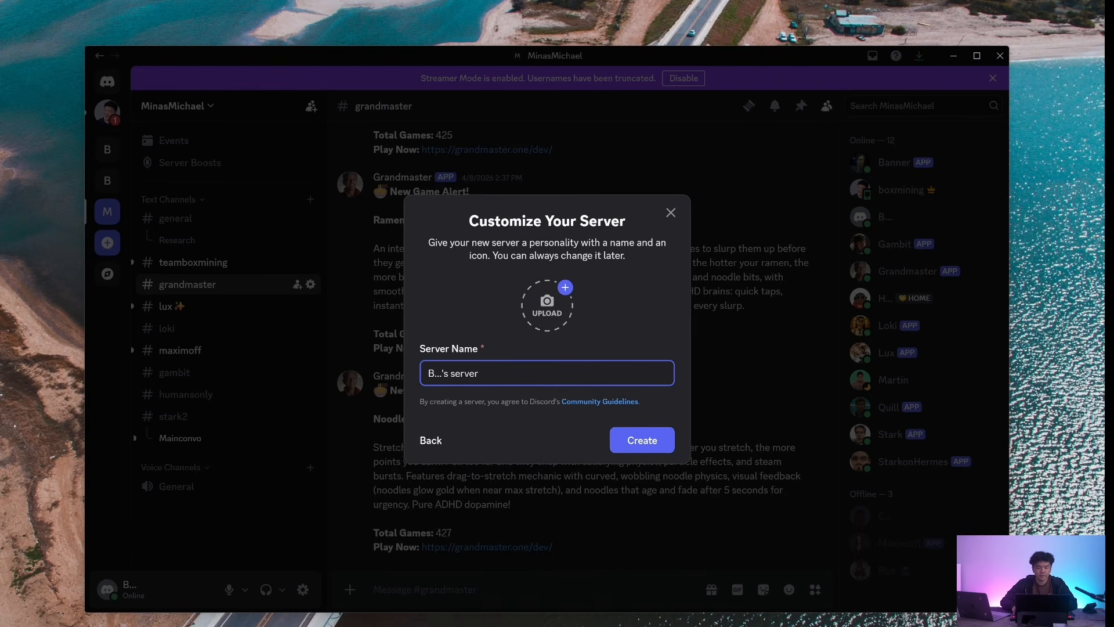
{"action": "left_click_drag", "start_coordinate": [503, 374], "coordinate": [321, 359]}
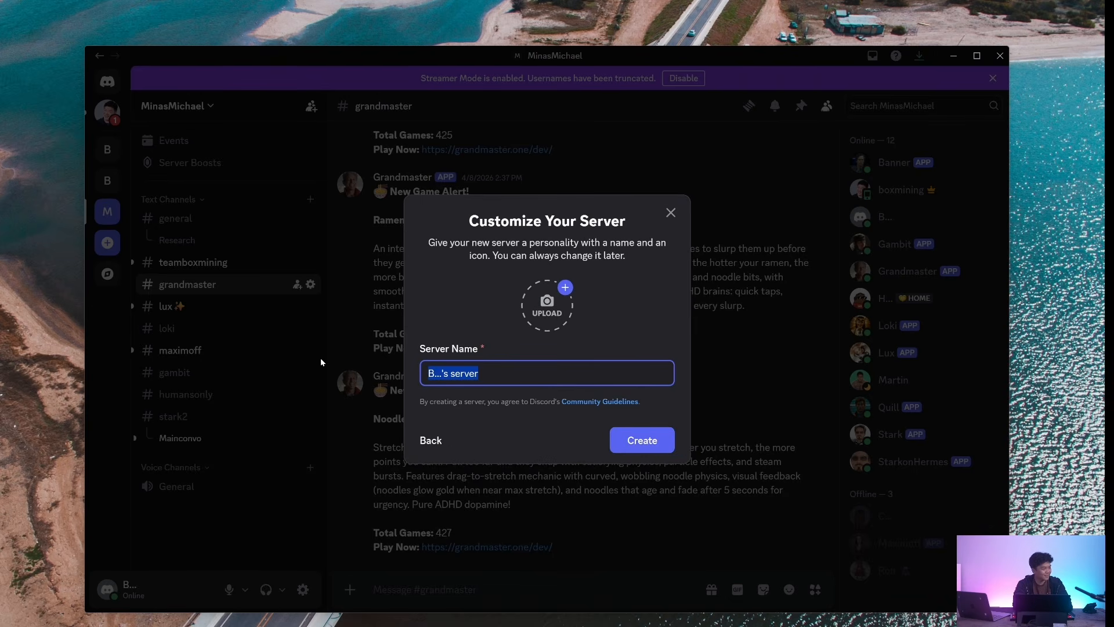
{"action": "type", "text": "cheffo"}
{"action": "key", "text": "BackSpace"}
{"action": "key", "text": "BackSpace"}
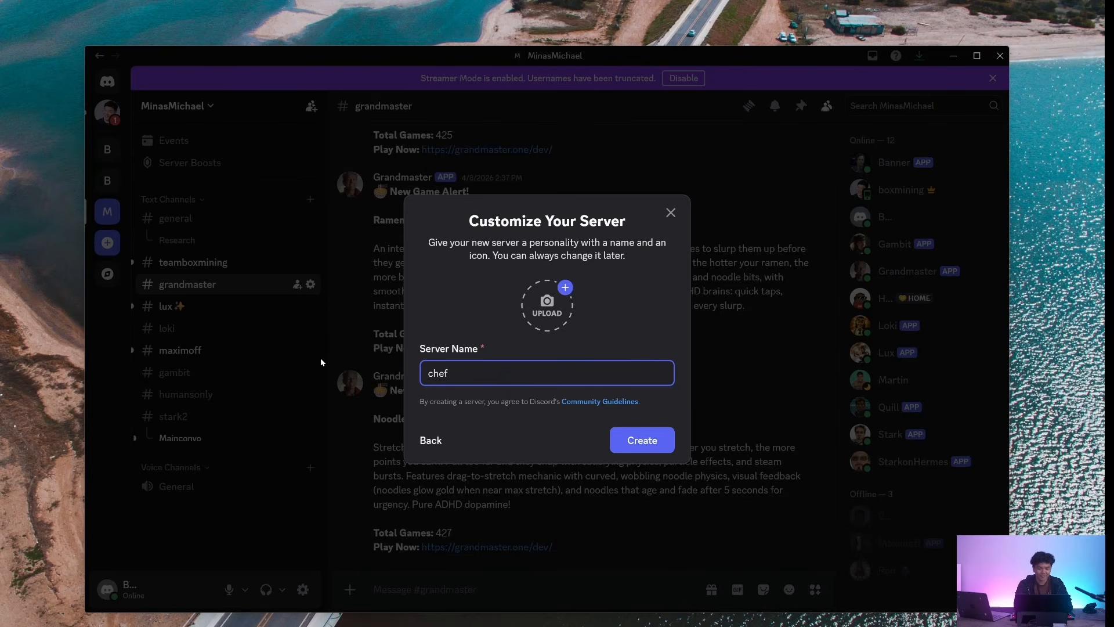
{"action": "type", "text": "curry"}
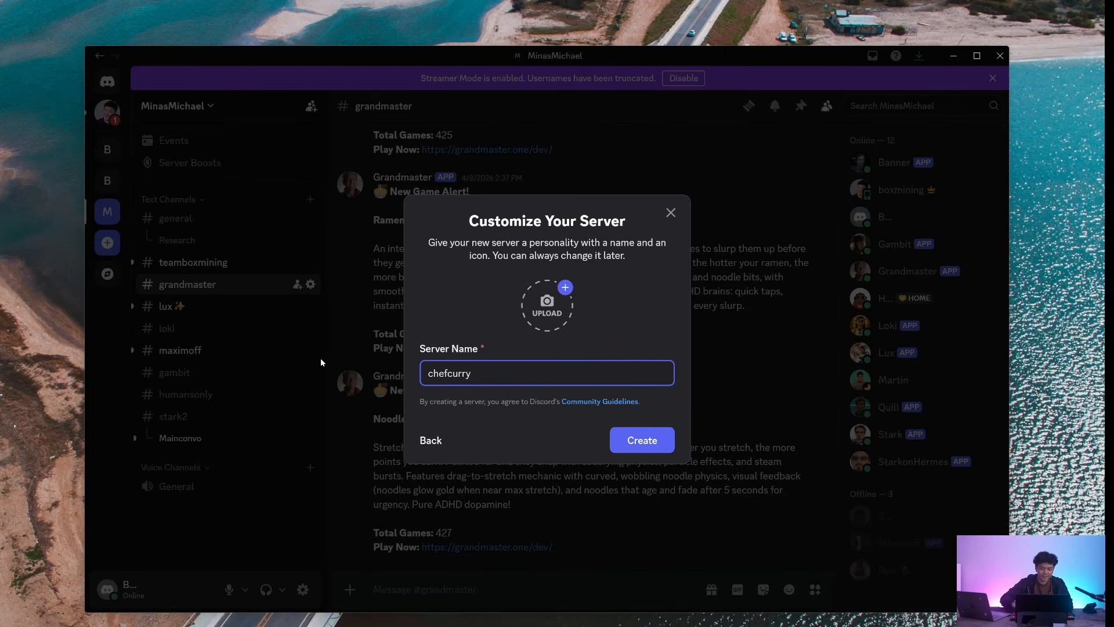
{"action": "left_click", "coordinate": [665, 448]}
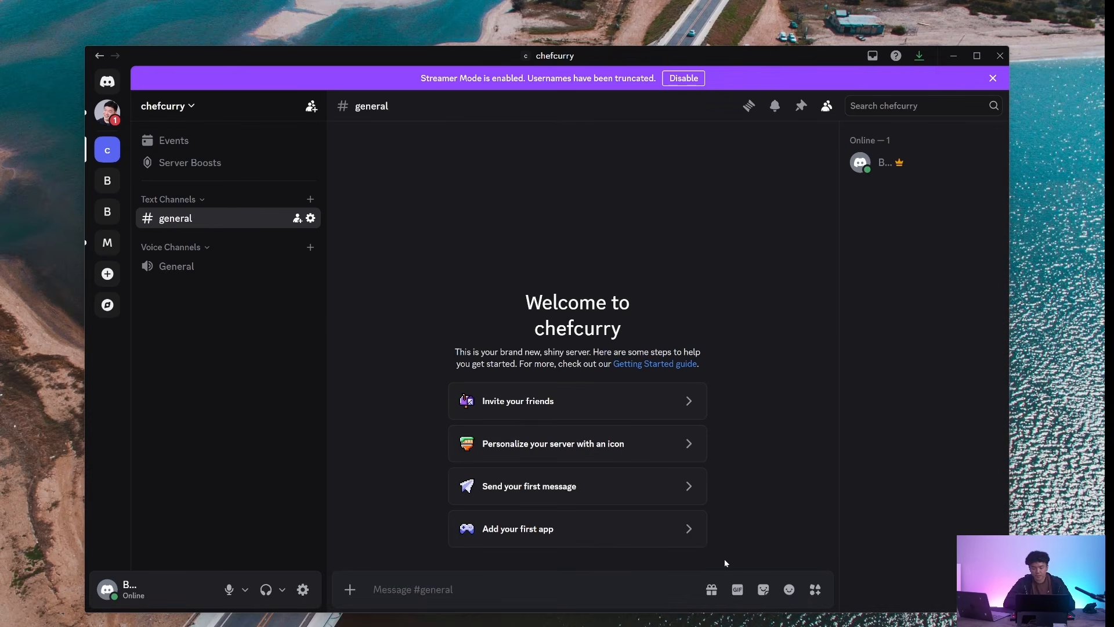
- Switch to the Discord Developer Portal and create an application named "chefcurry", agreeing to the developer terms
{"action": "left_click", "coordinate": [626, 623]}
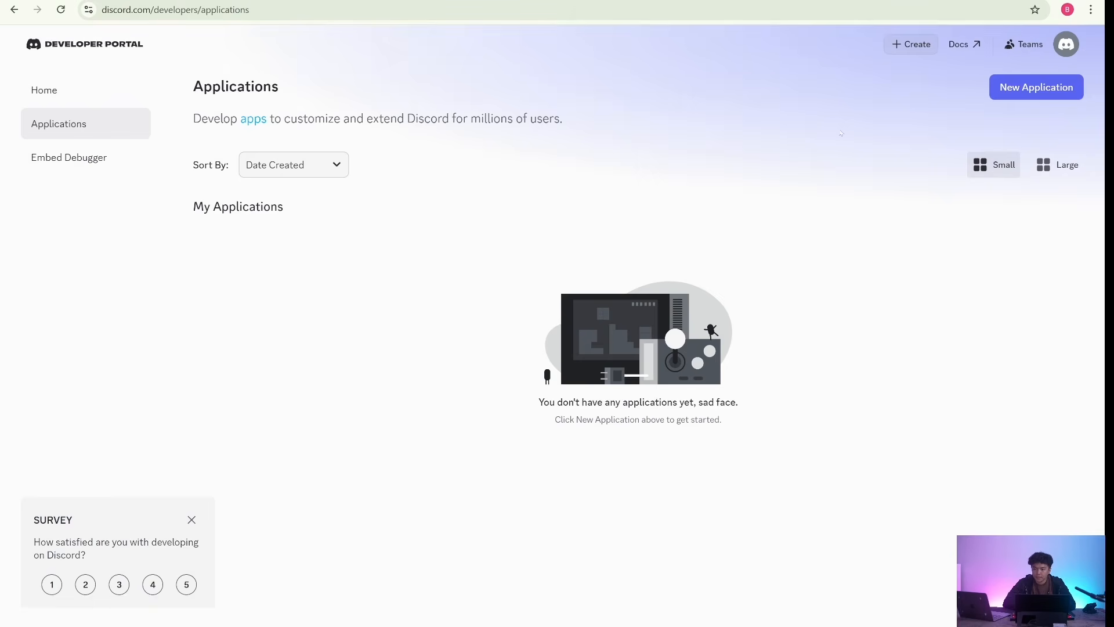
{"action": "left_click", "coordinate": [1038, 93]}
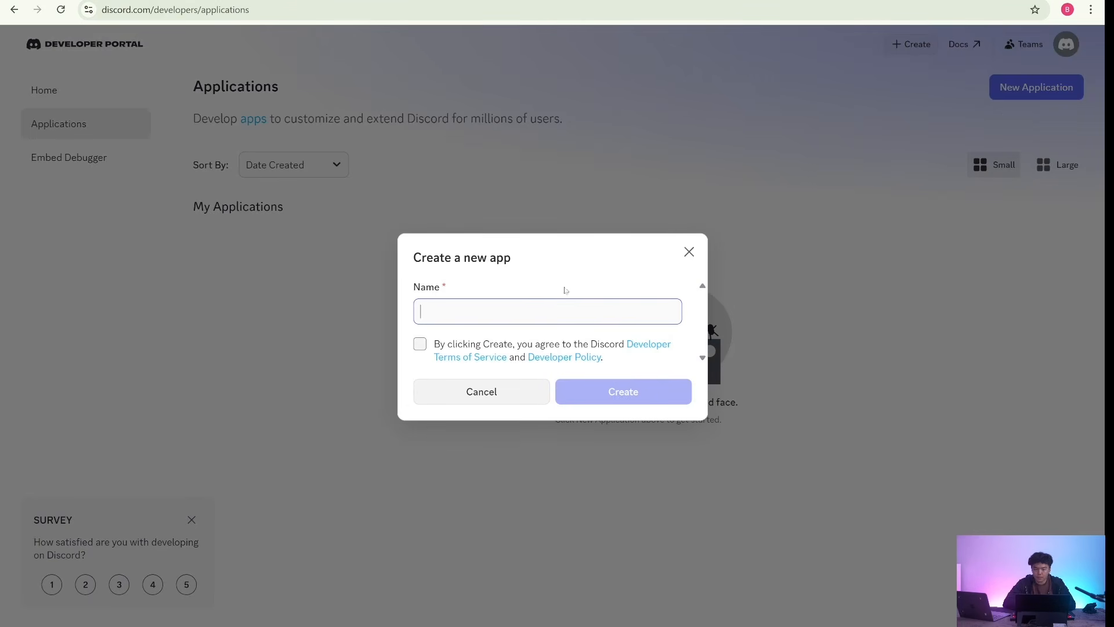
{"action": "type", "text": "chef"}
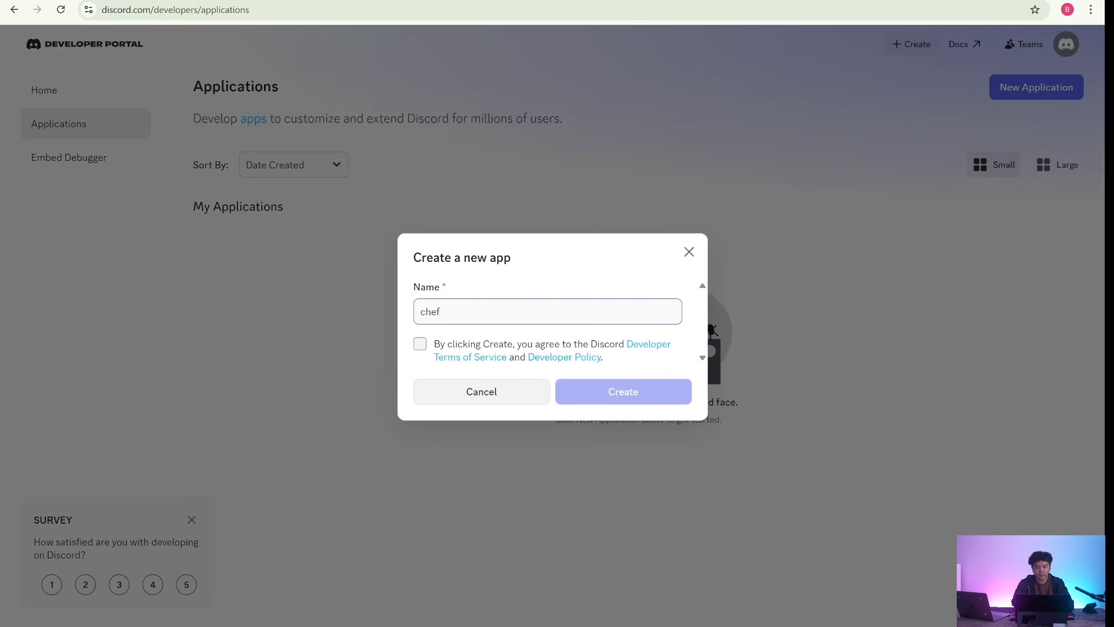
{"action": "type", "text": "curry"}
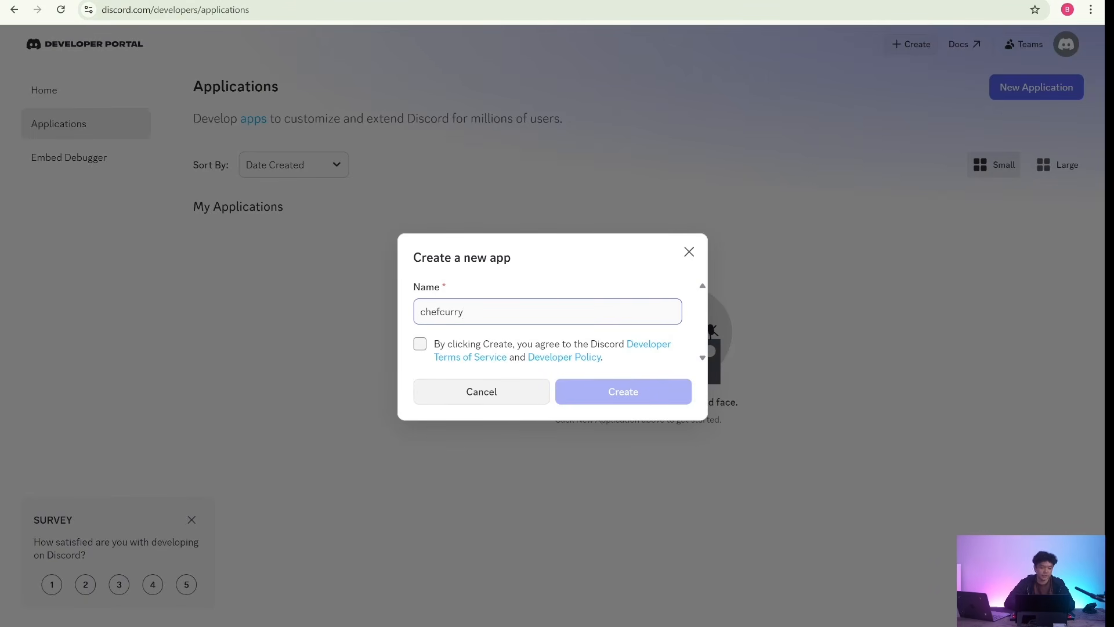
{"action": "left_click", "coordinate": [441, 352]}
{"action": "left_click", "coordinate": [604, 395]}
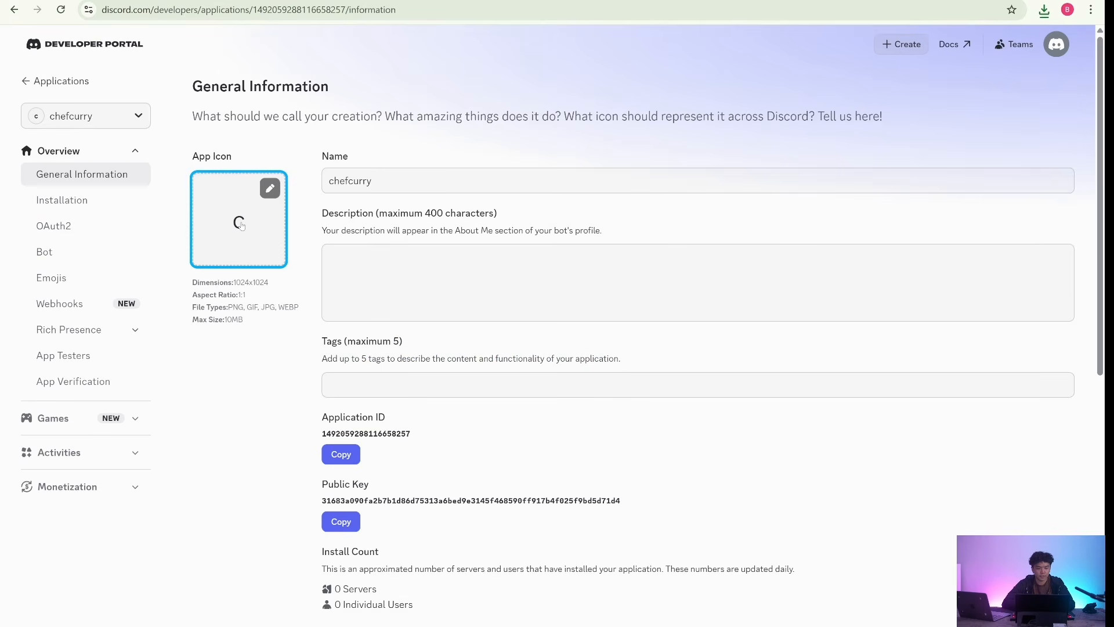
- Upload the image of the basketball player in a chef's hat as the app icon and save the changes
{"action": "left_click", "coordinate": [240, 225]}
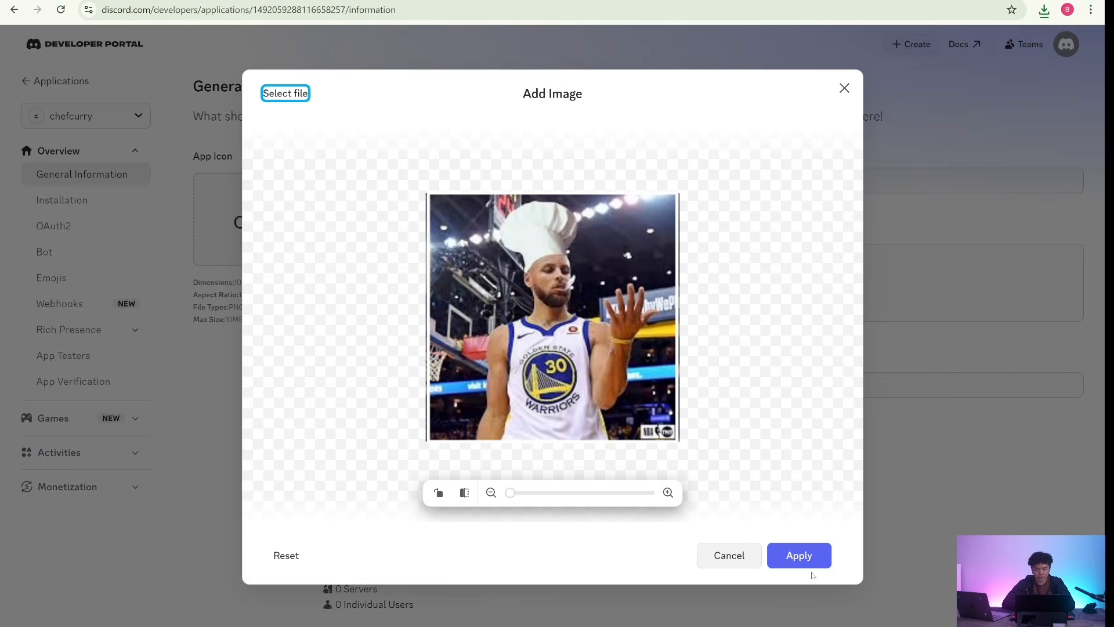
{"action": "left_click", "coordinate": [813, 560]}
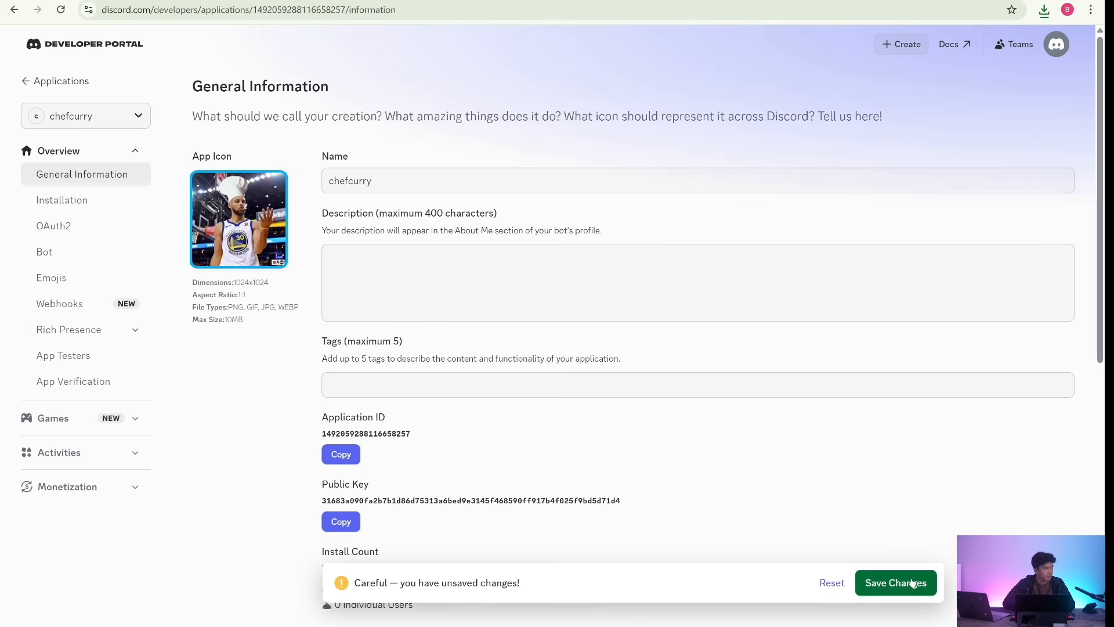
{"action": "left_click", "coordinate": [913, 582]}
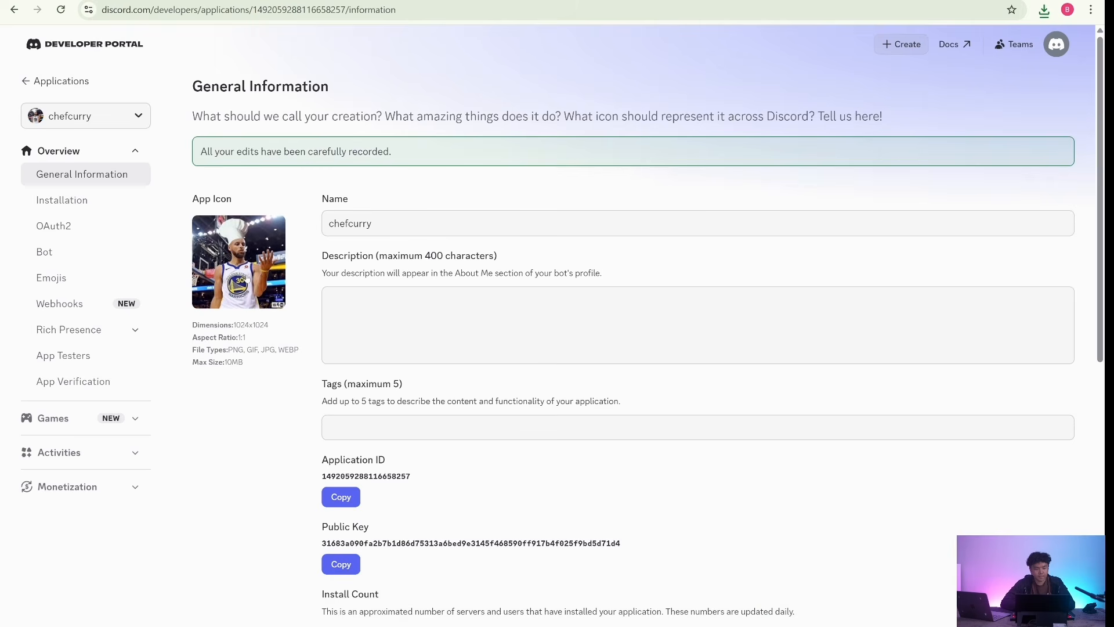
- Enable the Presence Intent, Server Members Intent and Message Content Intent for the chefcurry bot
{"action": "left_click", "coordinate": [101, 252]}
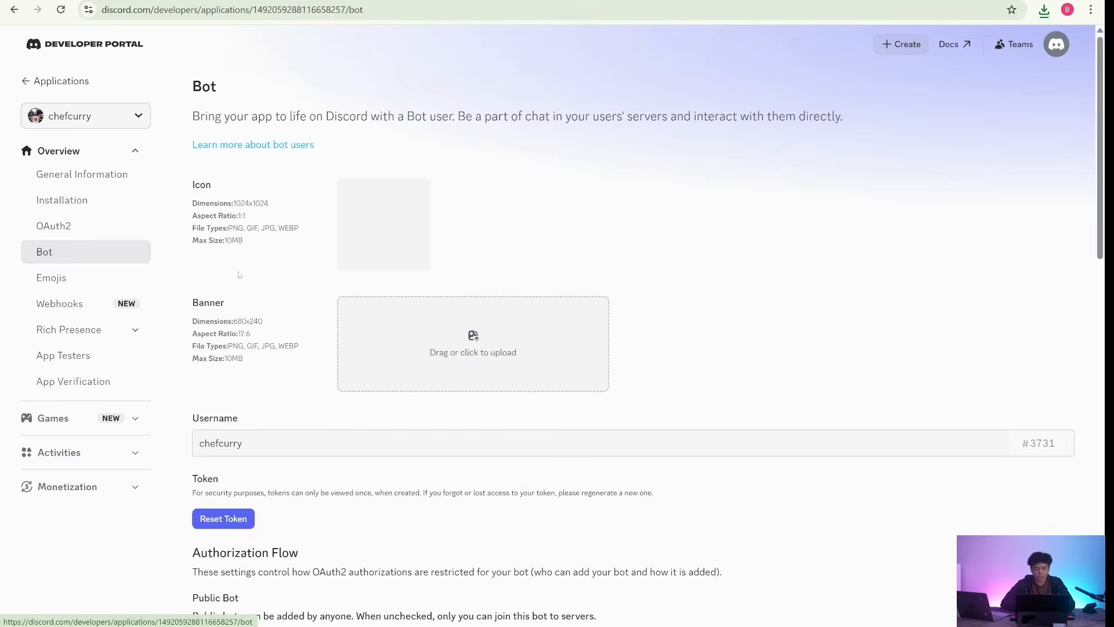
{"action": "scroll", "coordinate": [430, 296], "scroll_direction": "down", "scroll_amount": 5}
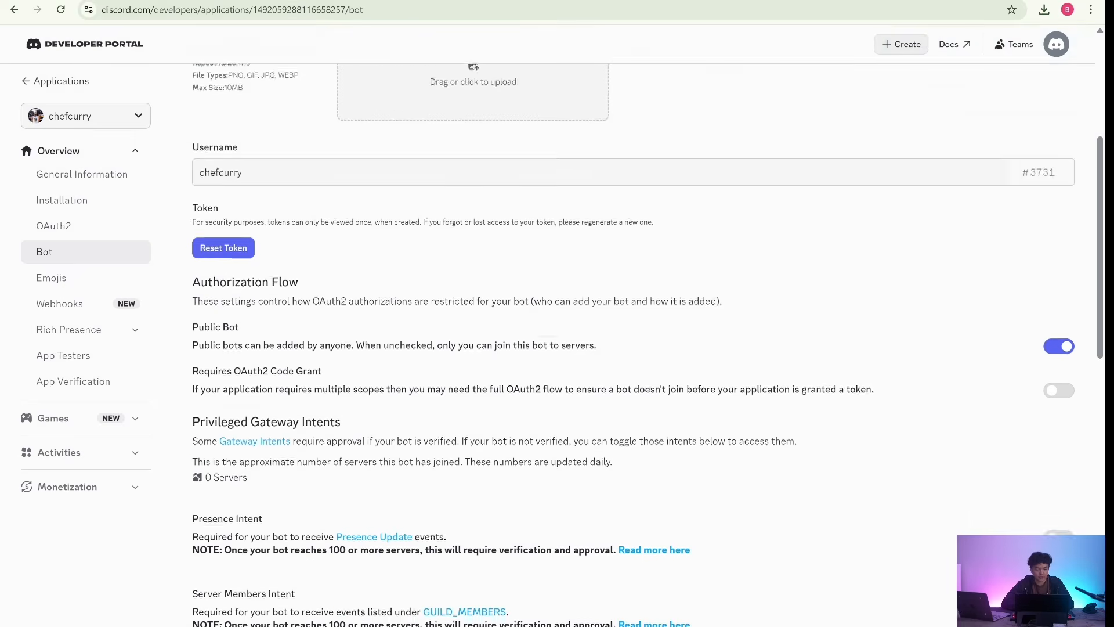
{"action": "scroll", "coordinate": [557, 343], "scroll_direction": "down", "scroll_amount": 2}
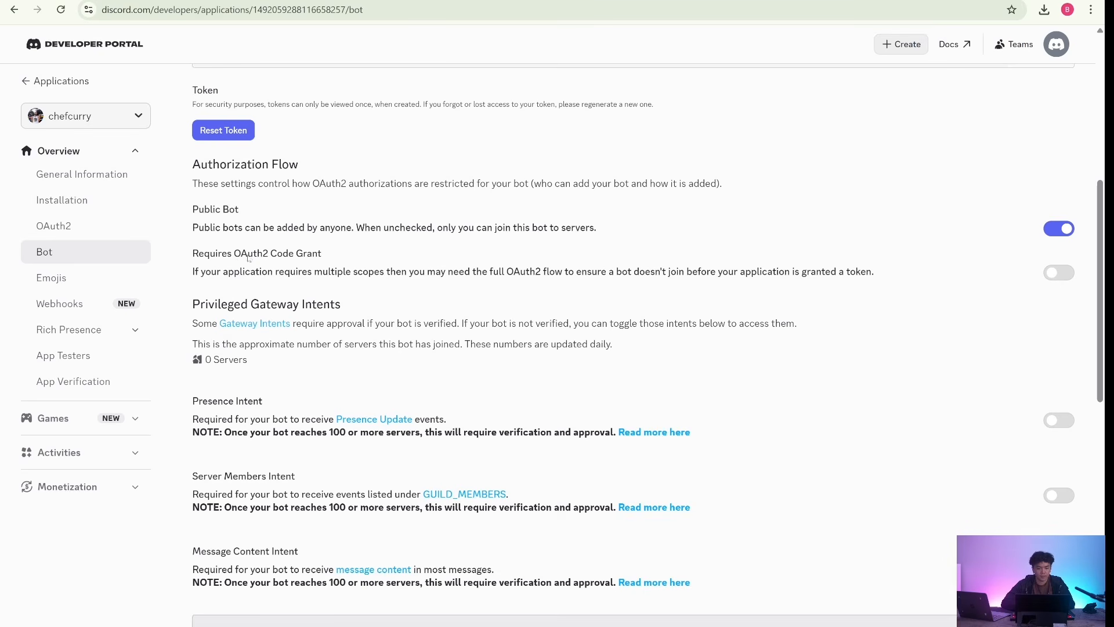
{"action": "scroll", "coordinate": [303, 269], "scroll_direction": "down", "scroll_amount": 2}
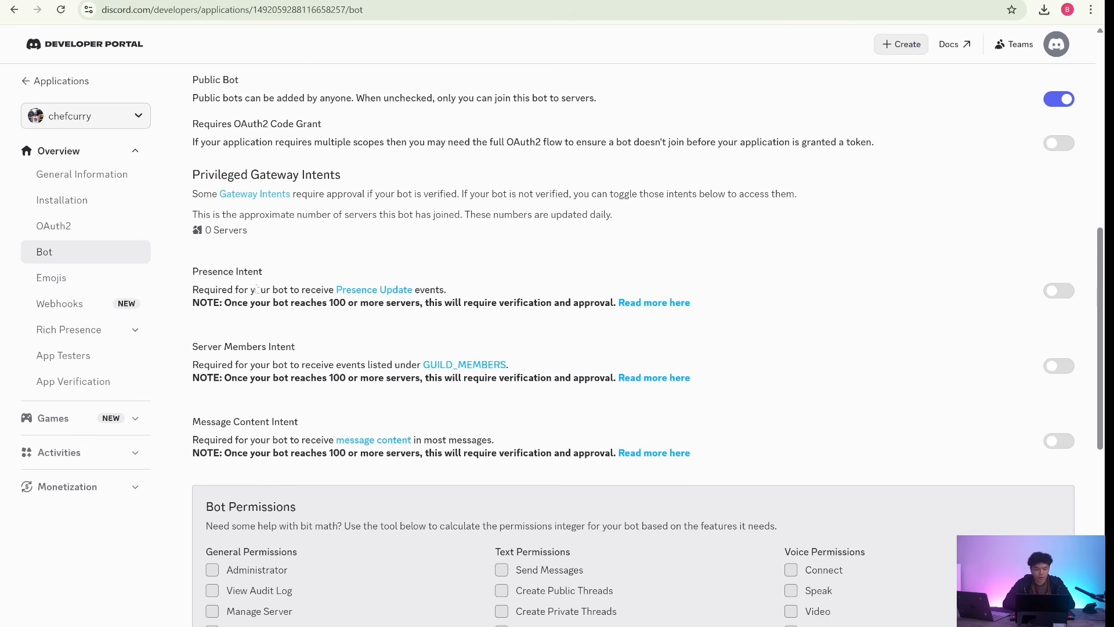
{"action": "left_click", "coordinate": [1054, 294]}
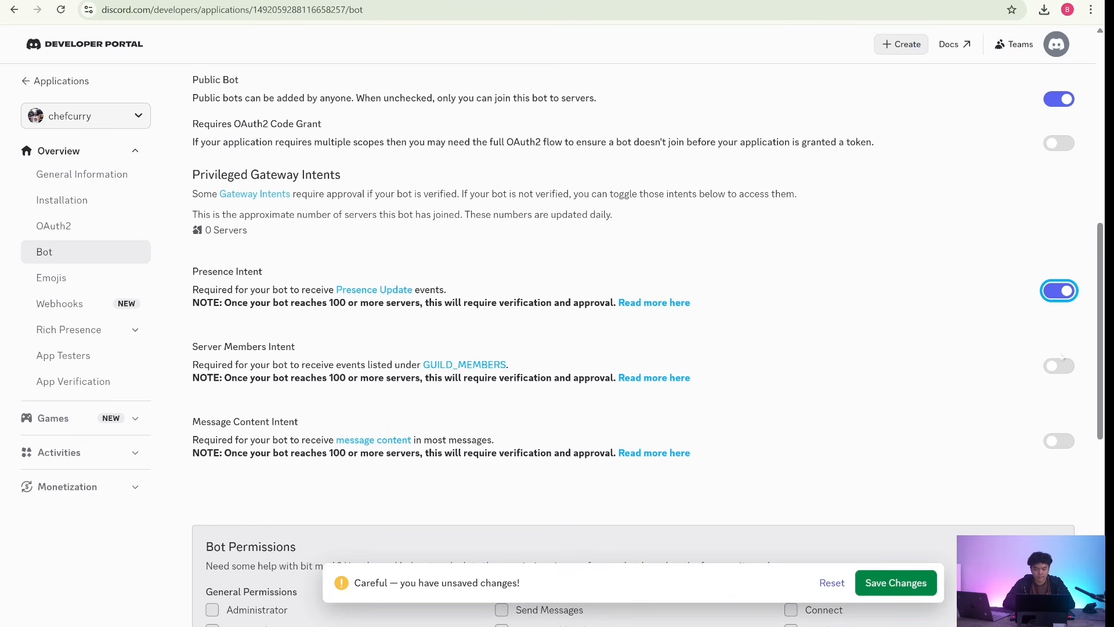
{"action": "left_click", "coordinate": [1057, 367]}
{"action": "scroll", "coordinate": [1017, 386], "scroll_direction": "down", "scroll_amount": 1}
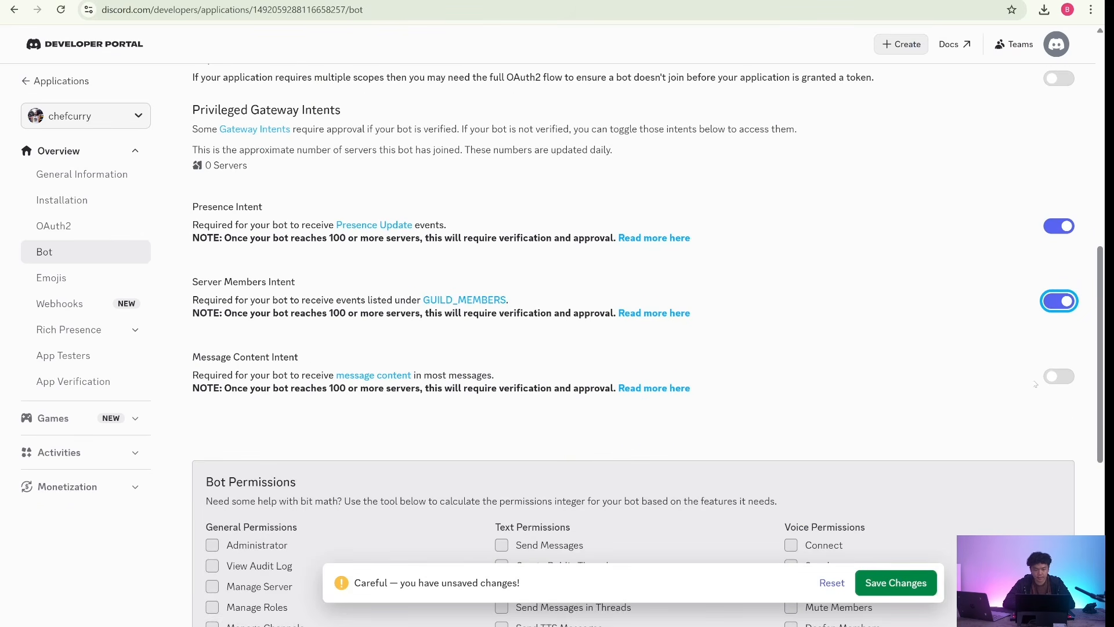
{"action": "left_click", "coordinate": [1053, 376]}
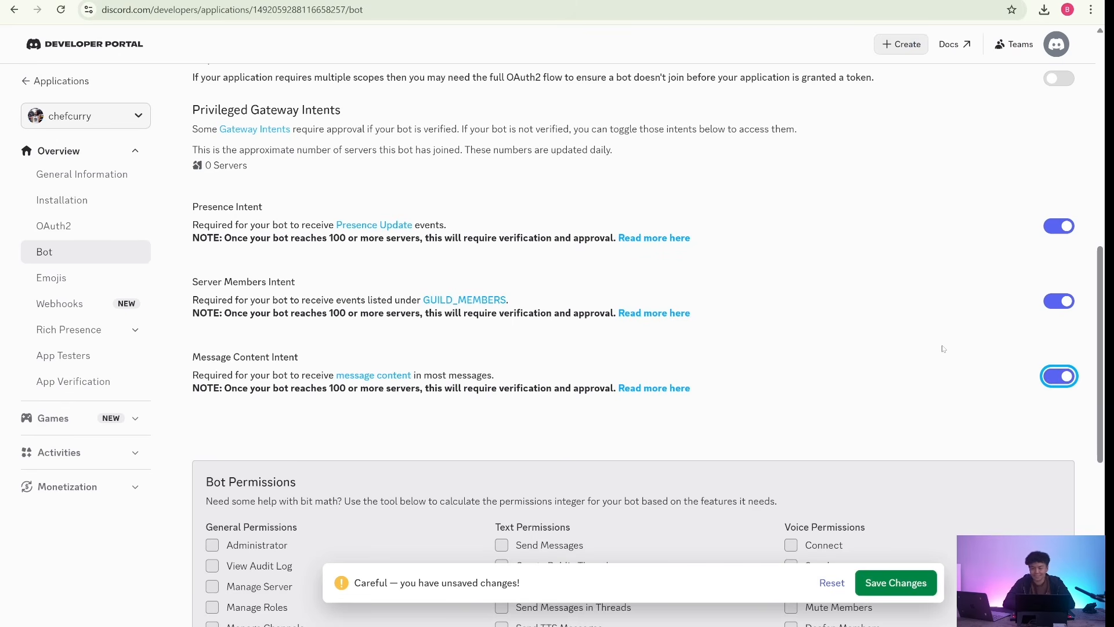
- Select the Administrator permission for the bot and save the bot settings
{"action": "scroll", "coordinate": [812, 383], "scroll_direction": "down", "scroll_amount": 5}
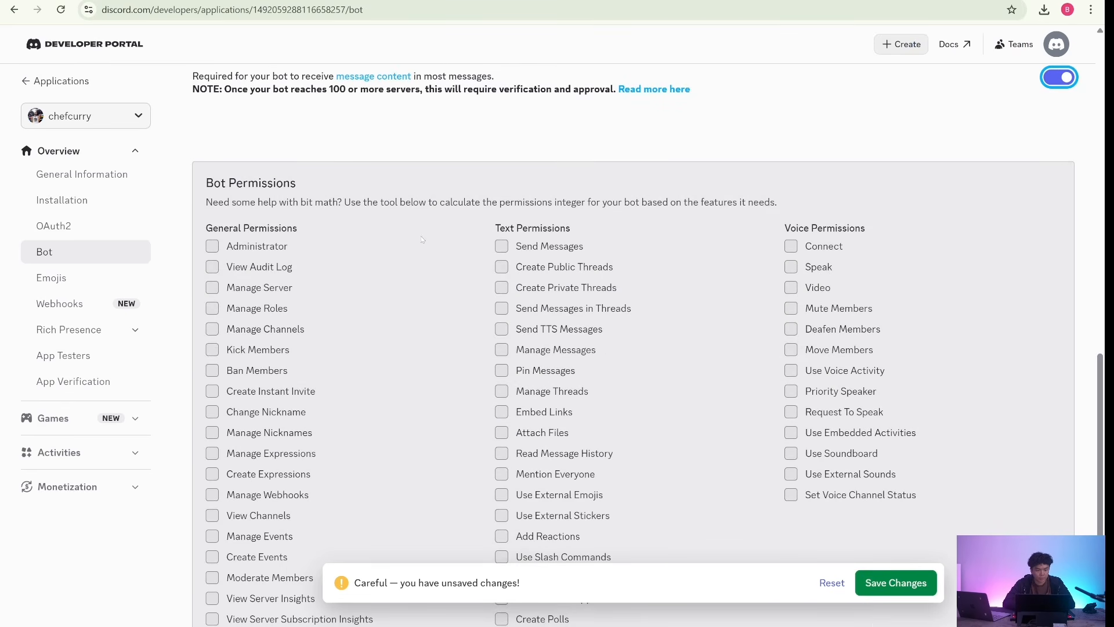
{"action": "left_click", "coordinate": [251, 245]}
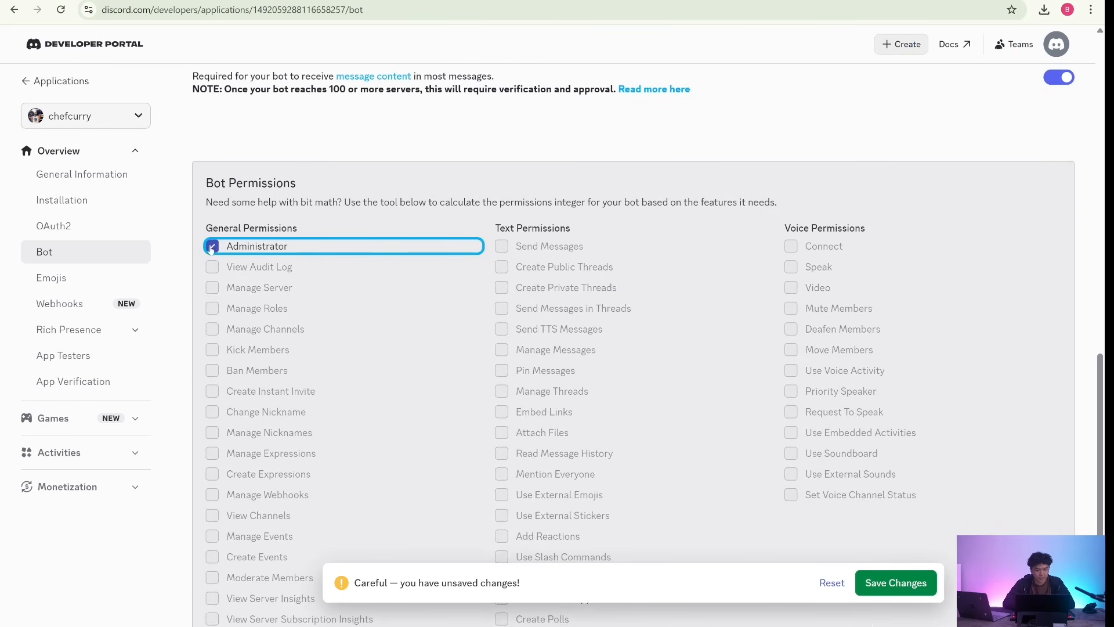
{"action": "scroll", "coordinate": [500, 327], "scroll_direction": "down", "scroll_amount": 2}
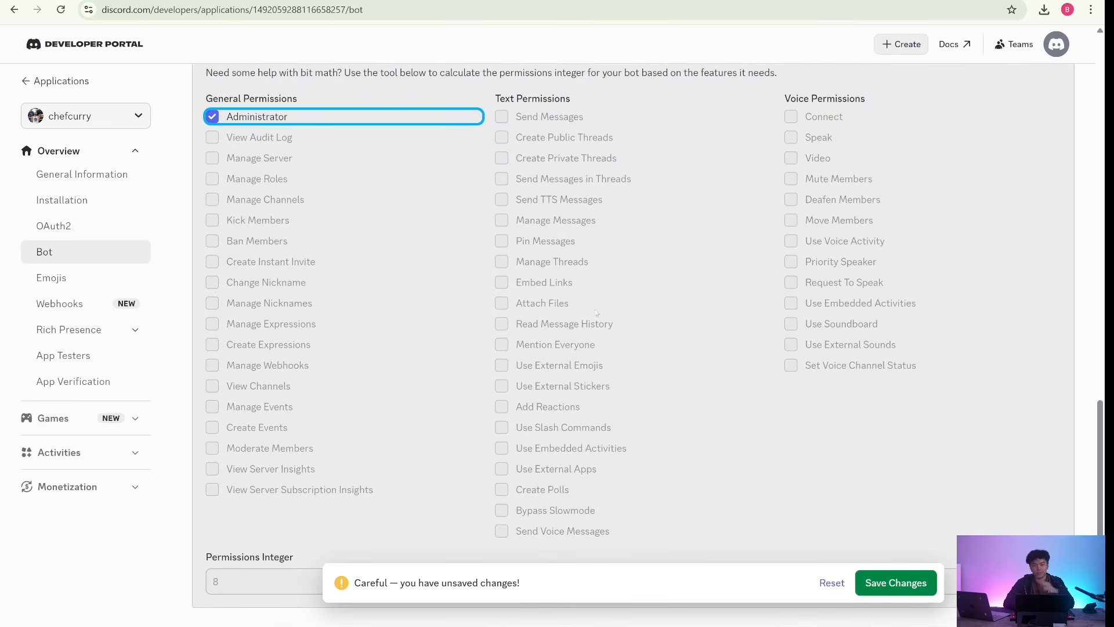
{"action": "left_click", "coordinate": [863, 590]}
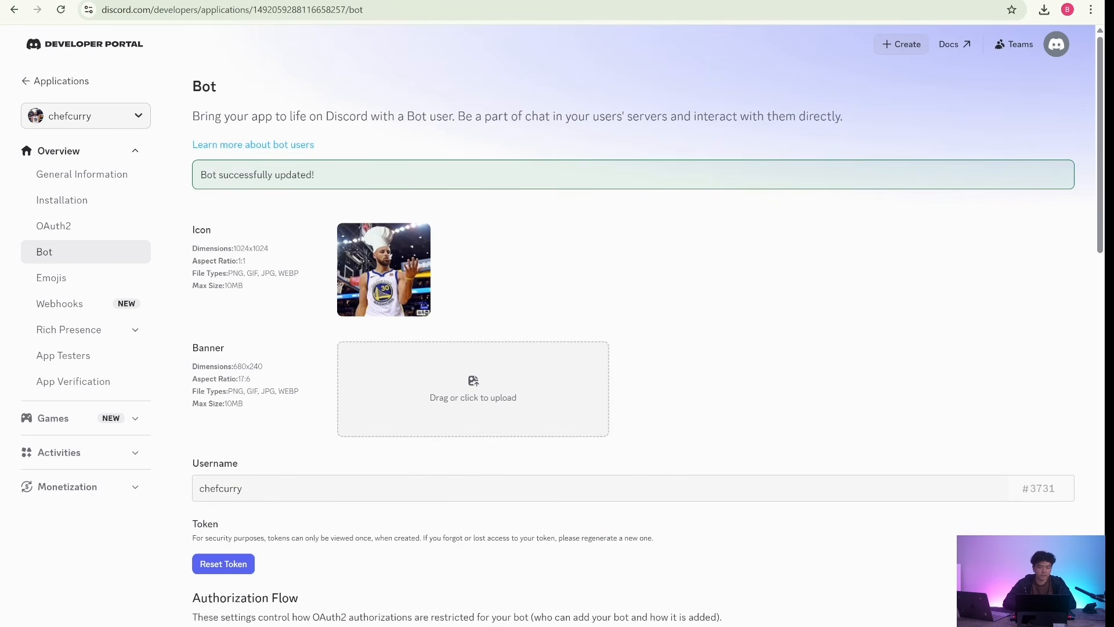
- Add the bot scope to the Guild Install defaults in the app's installation settings and save the changes
{"action": "scroll", "coordinate": [307, 234], "scroll_direction": "down", "scroll_amount": 2}
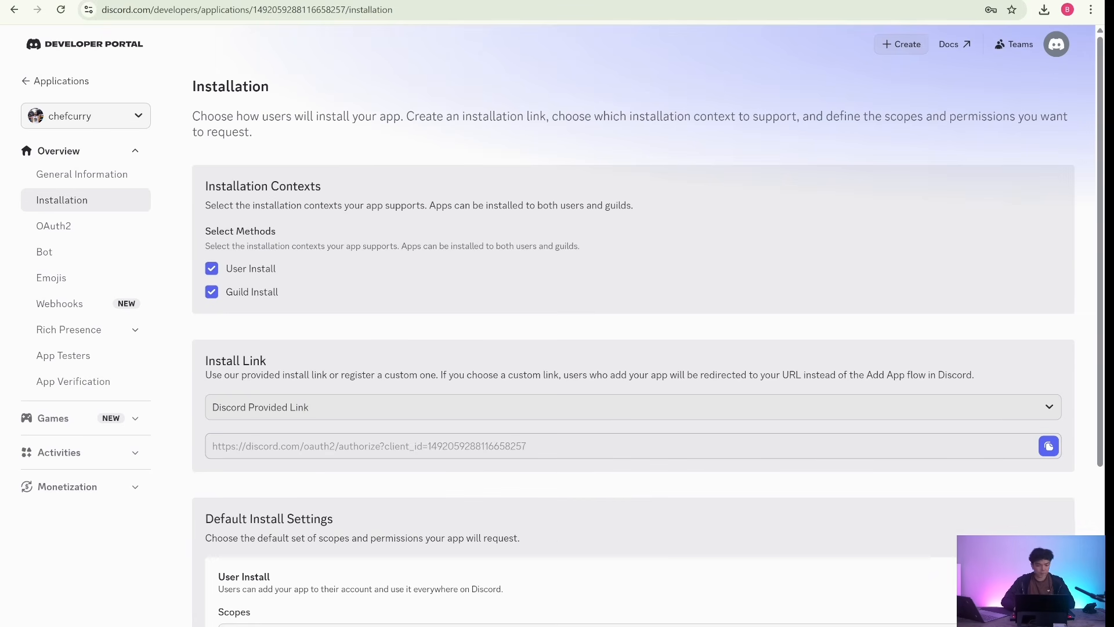
{"action": "scroll", "coordinate": [632, 348], "scroll_direction": "down", "scroll_amount": 4}
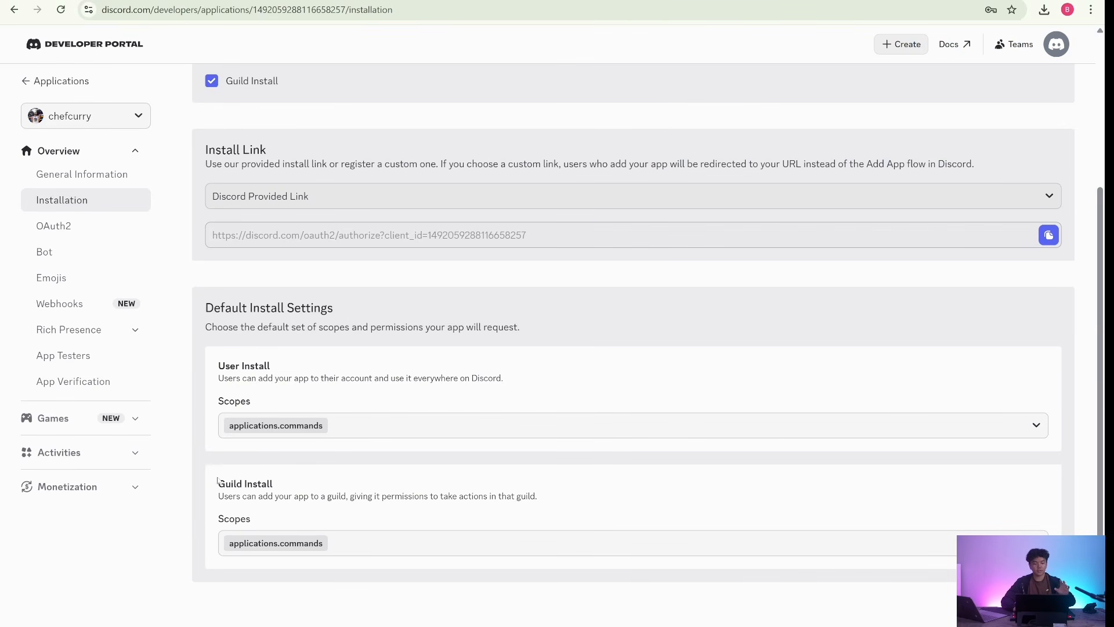
{"action": "left_click_drag", "start_coordinate": [214, 484], "coordinate": [273, 484]}
{"action": "left_click", "coordinate": [375, 548]}
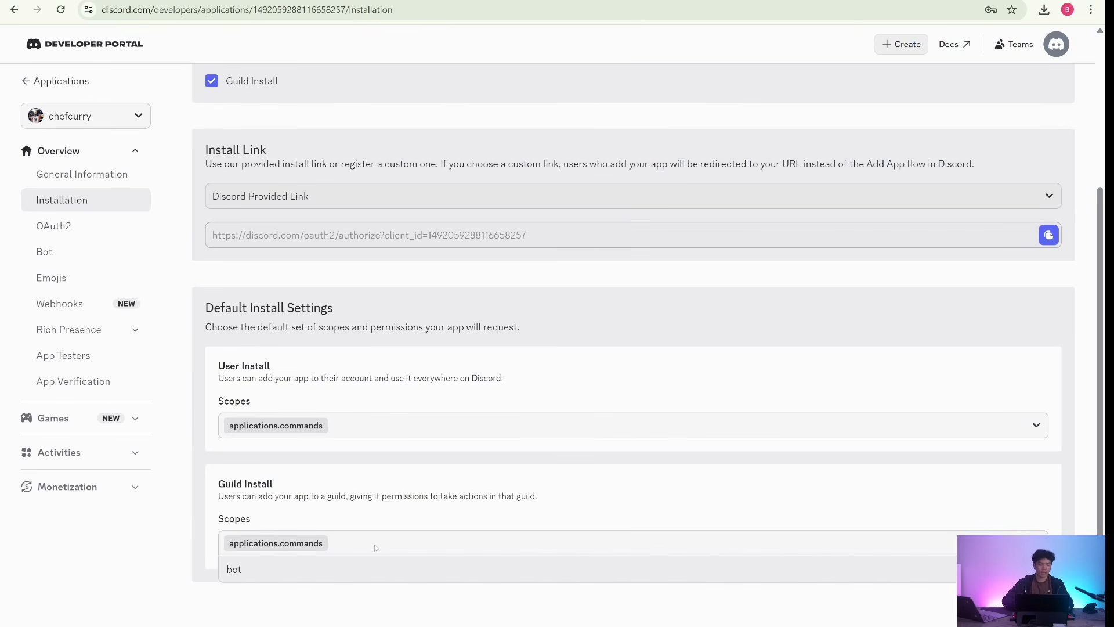
{"action": "left_click", "coordinate": [312, 568]}
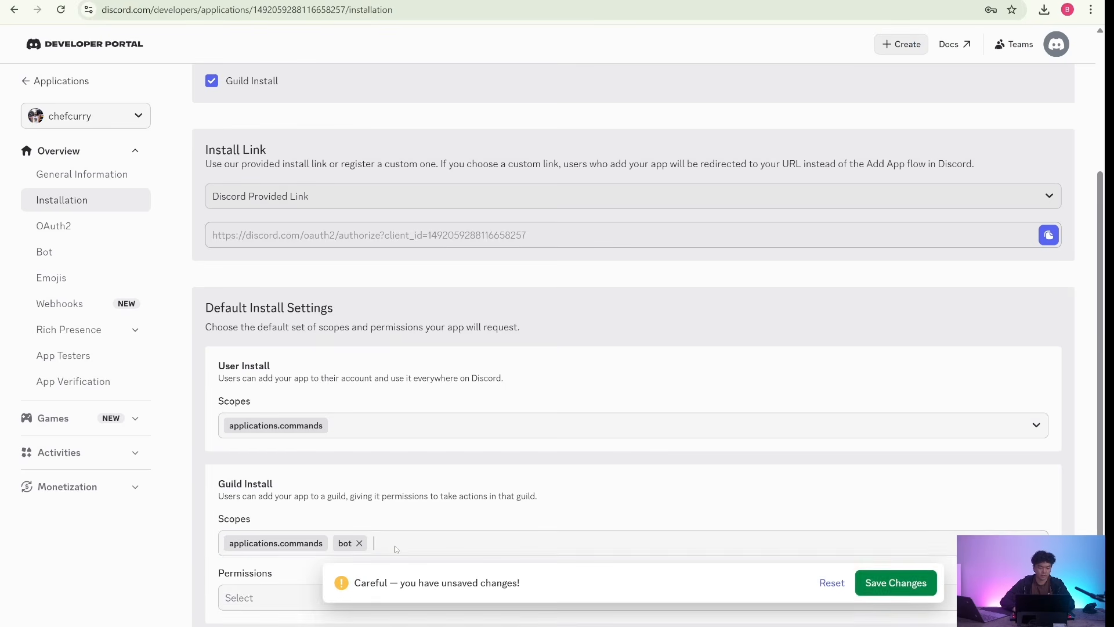
{"action": "left_click", "coordinate": [908, 582]}
- Copy the Discord-provided install link, open it in a new browser tab and authorize the bot for the chefcurry server
{"action": "scroll", "coordinate": [755, 464], "scroll_direction": "up", "scroll_amount": 2}
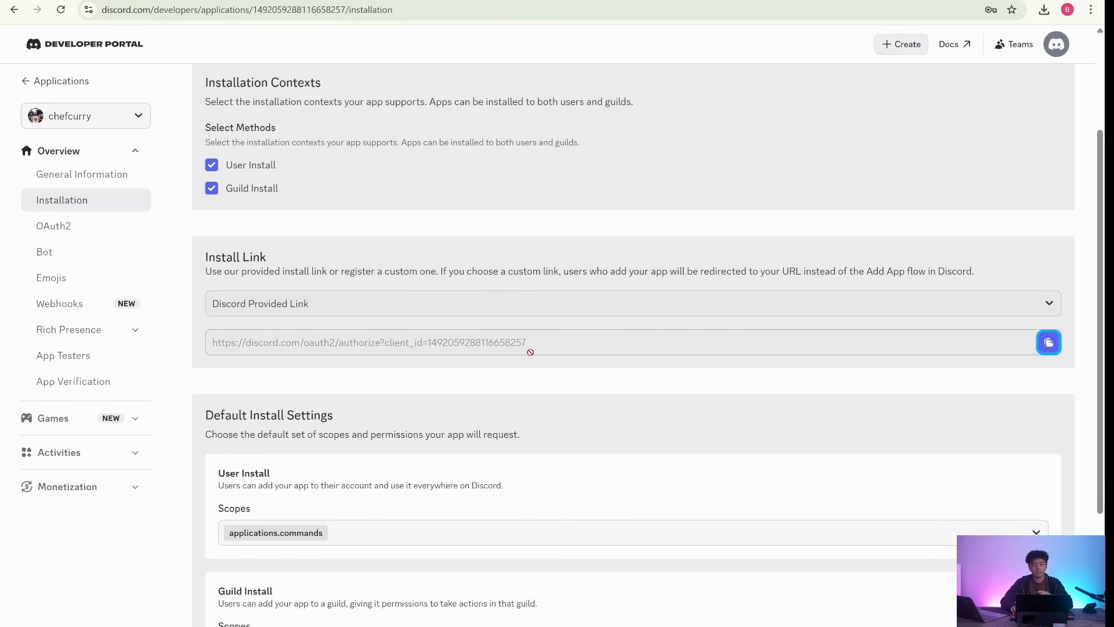
{"action": "left_click", "coordinate": [1045, 348]}
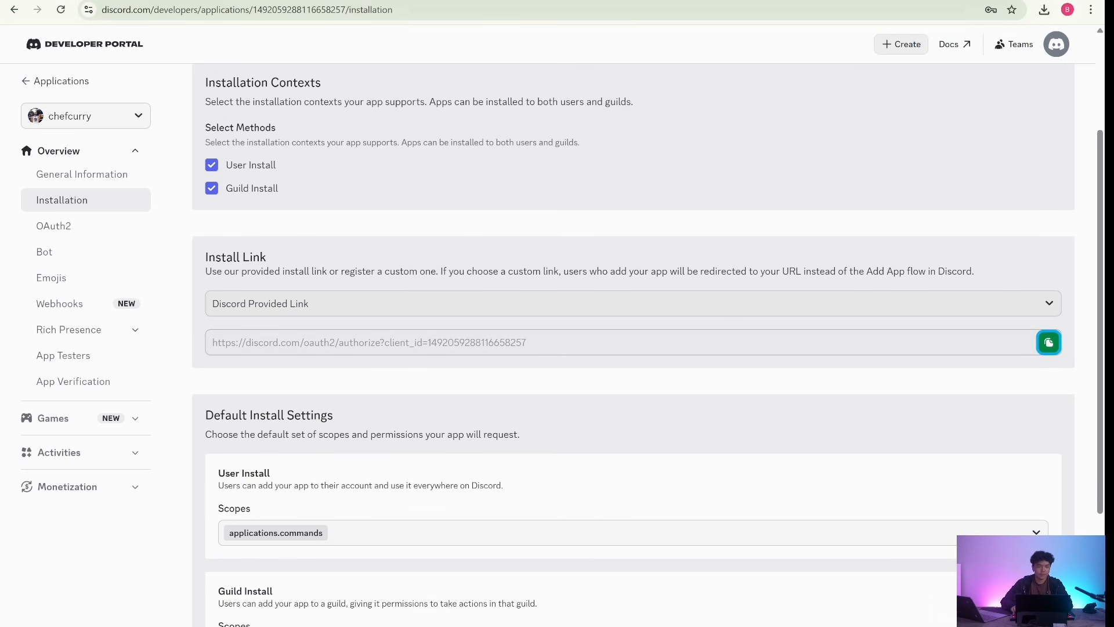
{"action": "key", "text": "ctrl+t"}
{"action": "key", "text": "ctrl+v"}
{"action": "key", "text": "Return"}
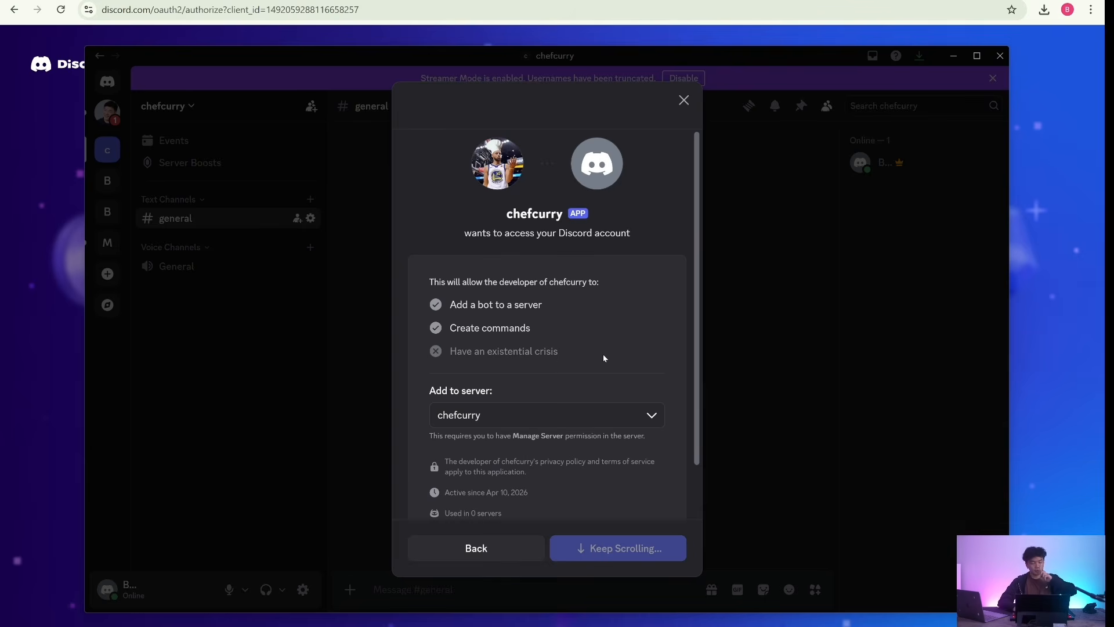
{"action": "scroll", "coordinate": [556, 262], "scroll_direction": "down", "scroll_amount": 2}
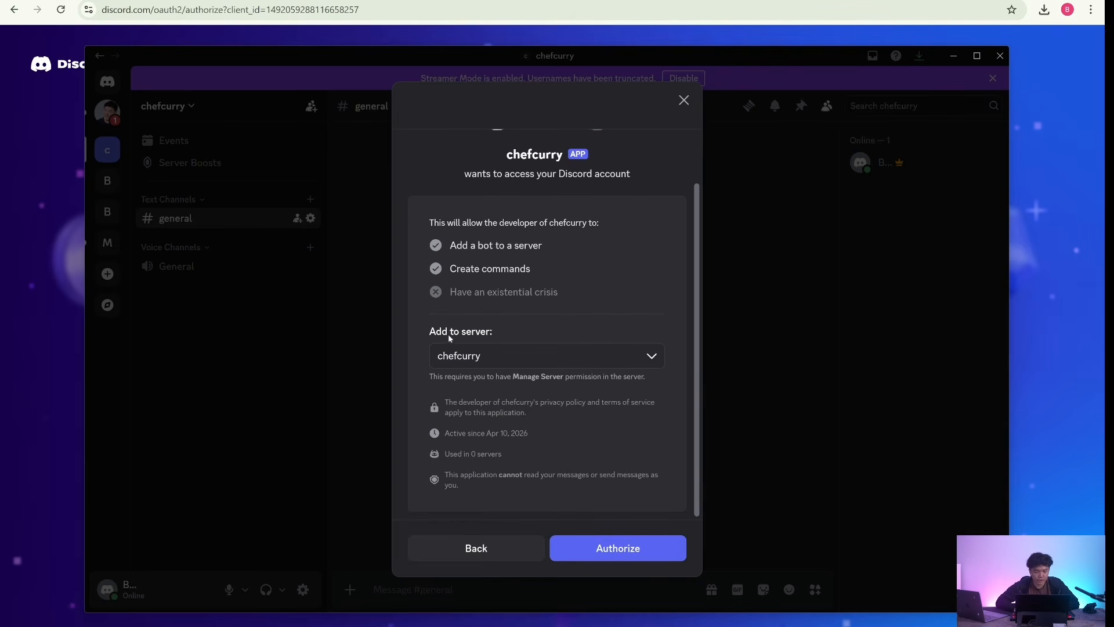
{"action": "left_click", "coordinate": [596, 549]}
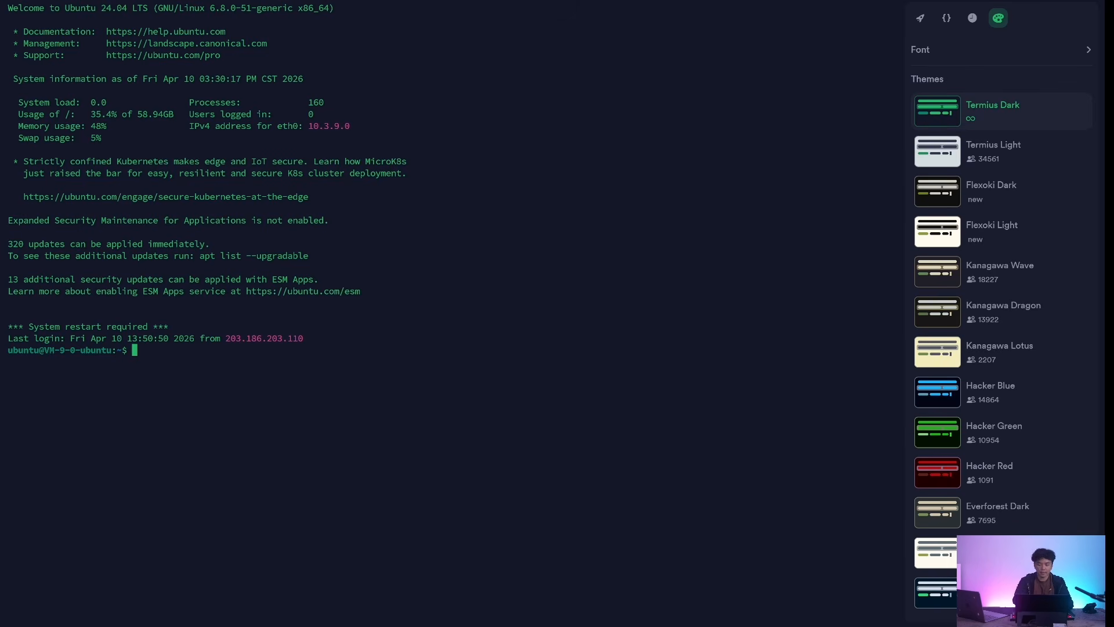
- Run hermes gateway setup in the terminal and choose Discord as the platform to configure
{"action": "type", "text": "hermes gate"}
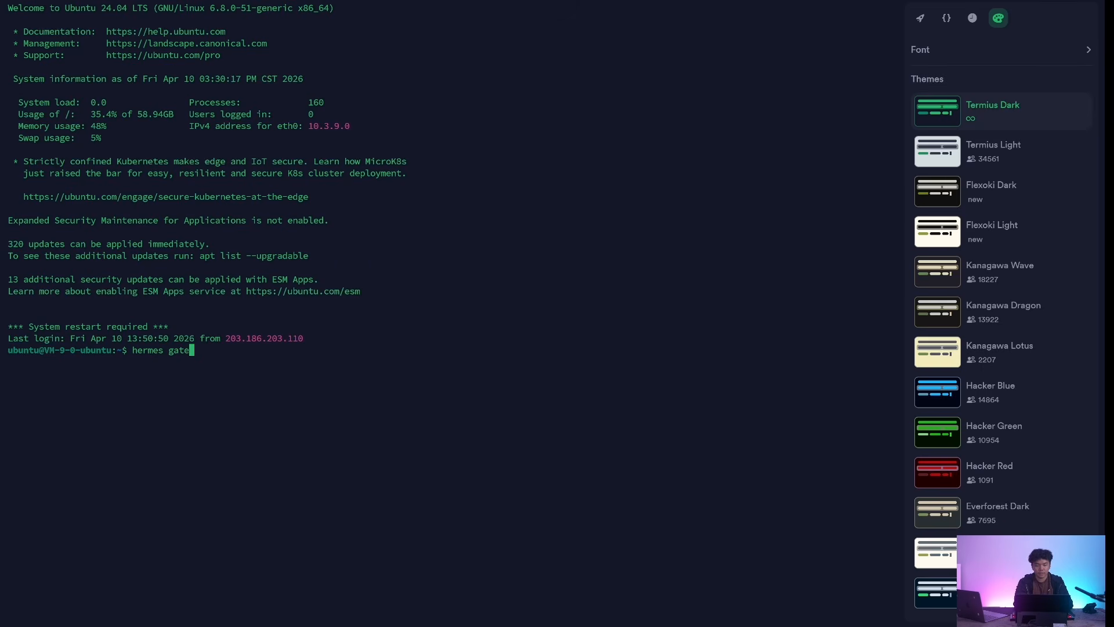
{"action": "type", "text": "way setup"}
{"action": "key", "text": "Return"}
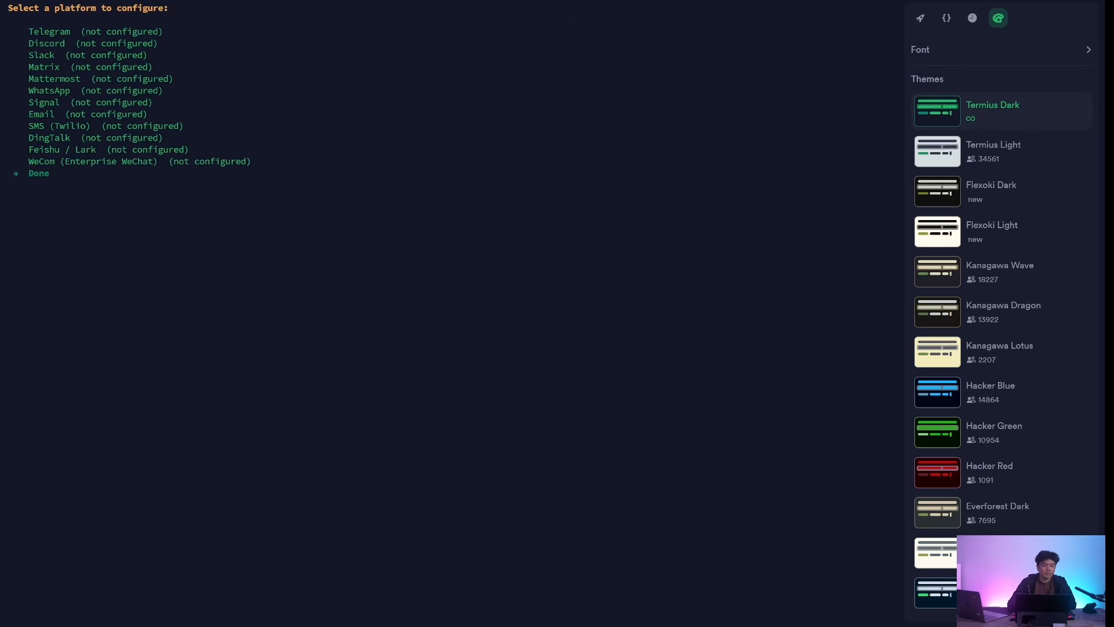
{"action": "key", "text": "Up"}
{"action": "key", "text": "Up"}
{"action": "key", "text": "Up"}
{"action": "key", "text": "Up"}
{"action": "key", "text": "Up"}
{"action": "key", "text": "Up"}
{"action": "key", "text": "Up"}
{"action": "key", "text": "Up"}
{"action": "key", "text": "Up"}
{"action": "key", "text": "Up"}
{"action": "key", "text": "Return"}
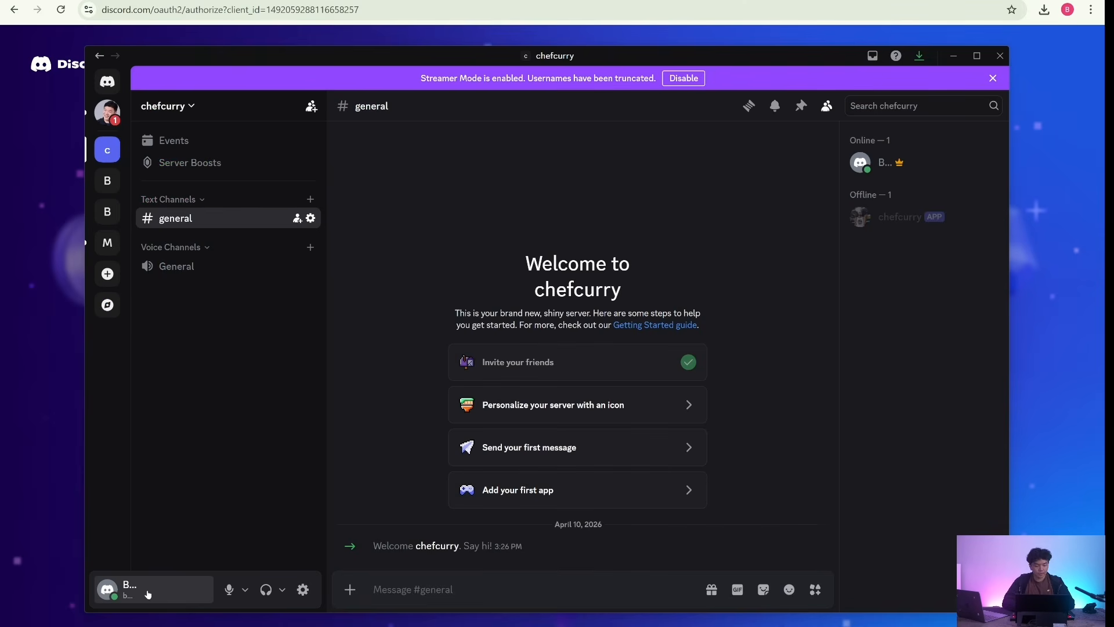
- In Discord, check the profile menu for the Copy User ID option and look through the user settings
{"action": "left_click", "coordinate": [148, 590]}
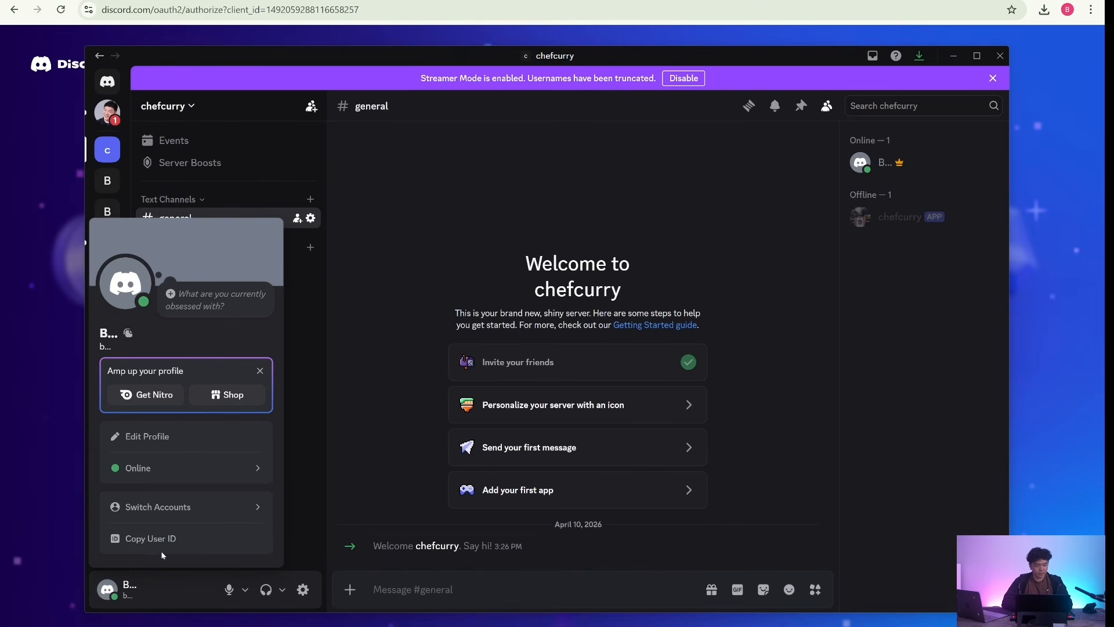
{"action": "left_click", "coordinate": [371, 443]}
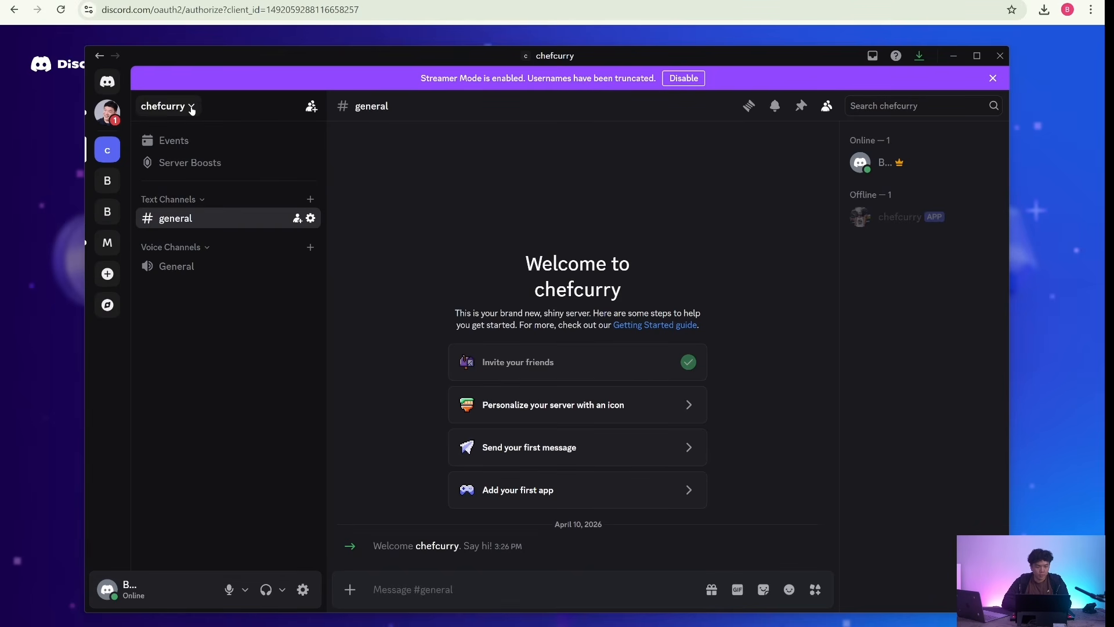
{"action": "left_click", "coordinate": [303, 589]}
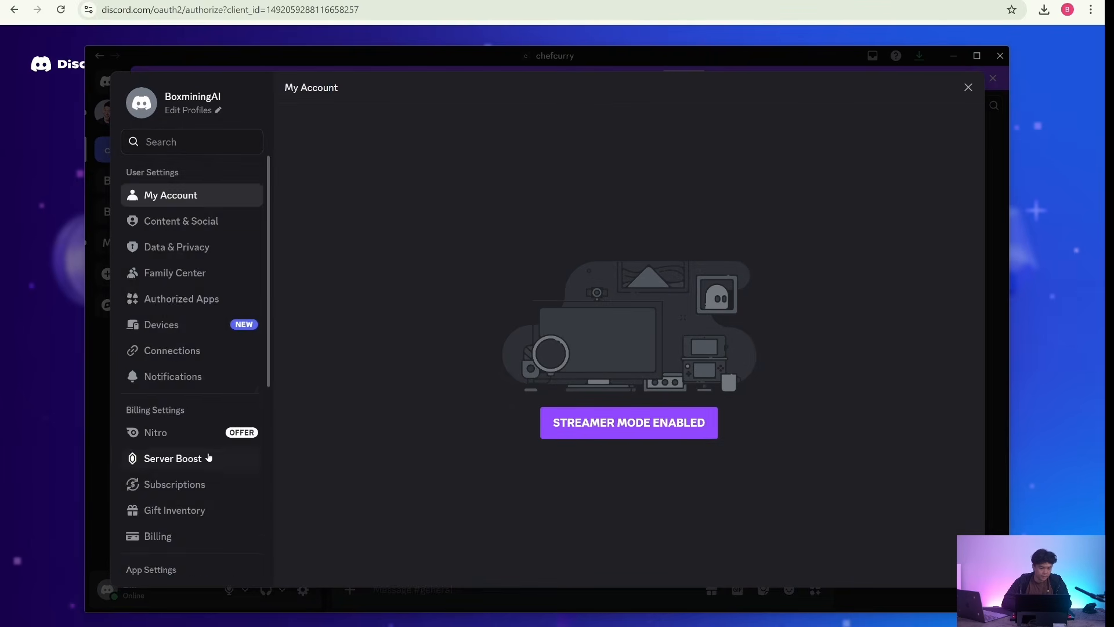
{"action": "scroll", "coordinate": [203, 458], "scroll_direction": "down", "scroll_amount": 5}
{"action": "left_click", "coordinate": [177, 498]}
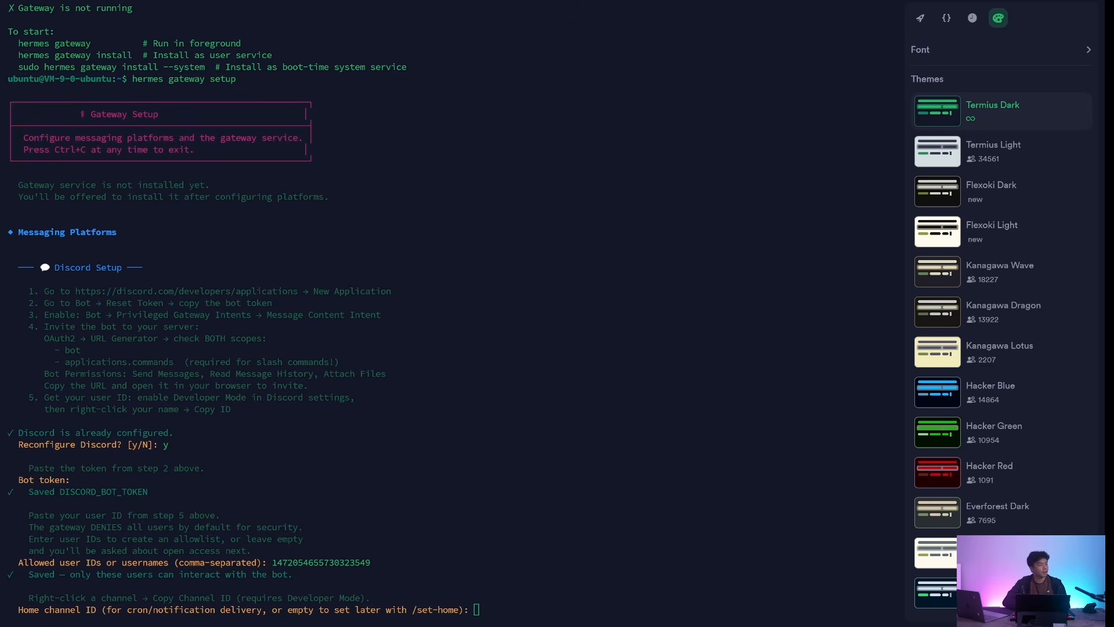
- Copy the general text channel's ID from Discord and submit it as the home channel ID in the terminal's gateway setup
{"action": "key", "text": "alt+Tab"}
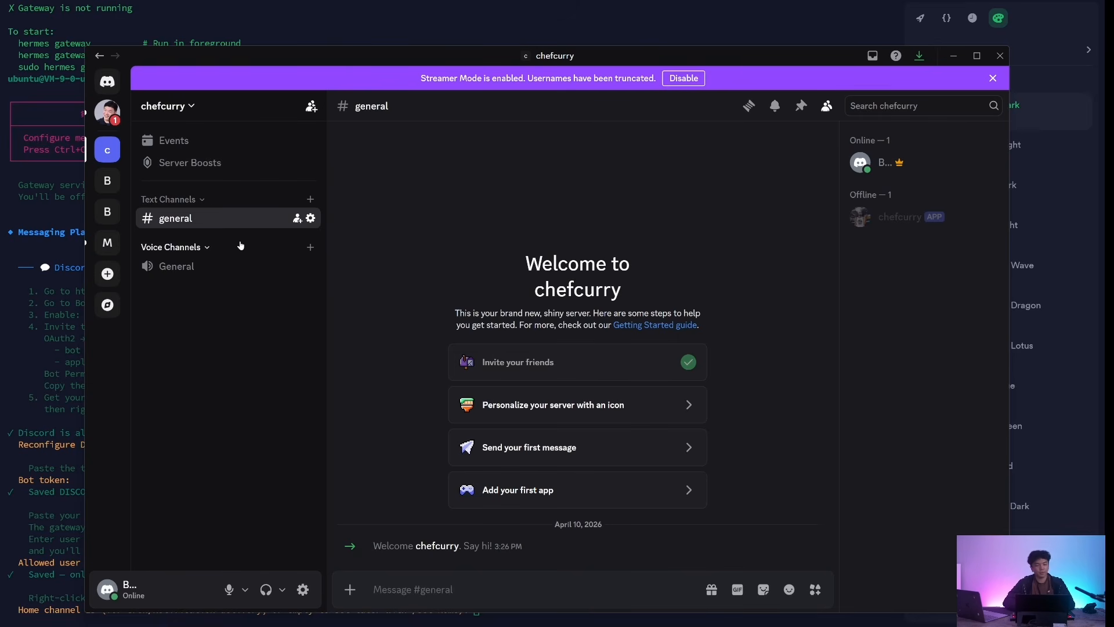
{"action": "right_click", "coordinate": [225, 226]}
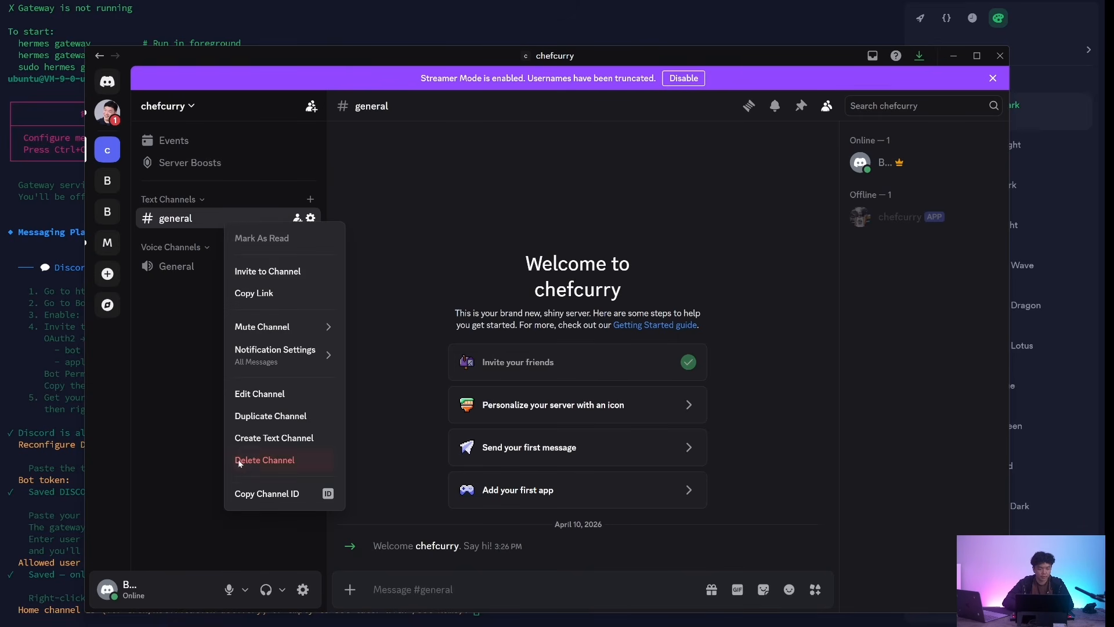
{"action": "left_click", "coordinate": [273, 495]}
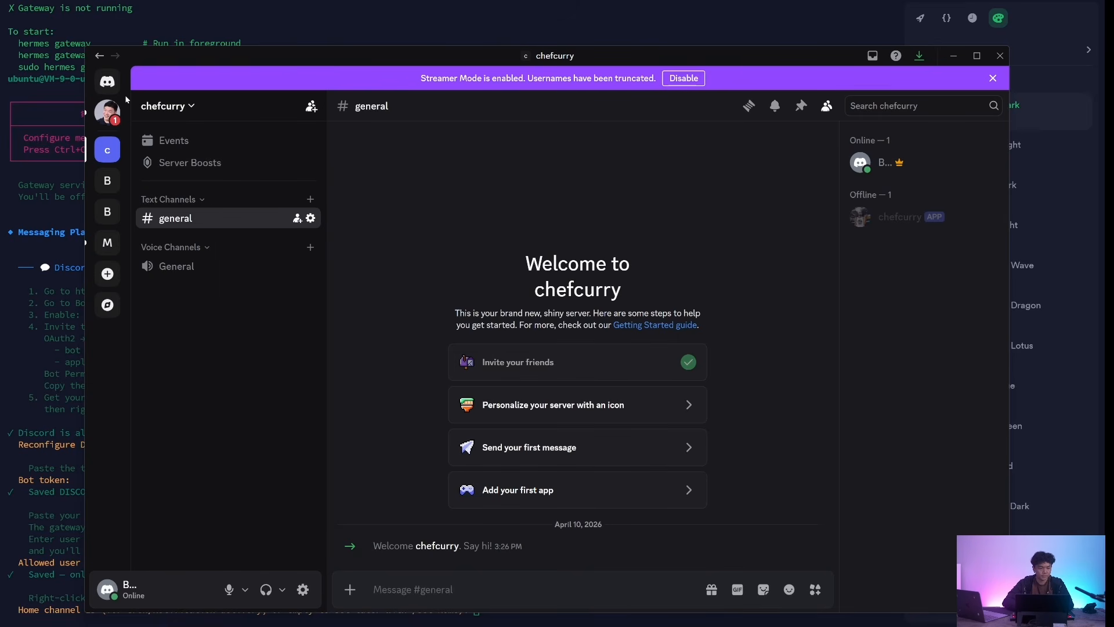
{"action": "left_click", "coordinate": [402, 619]}
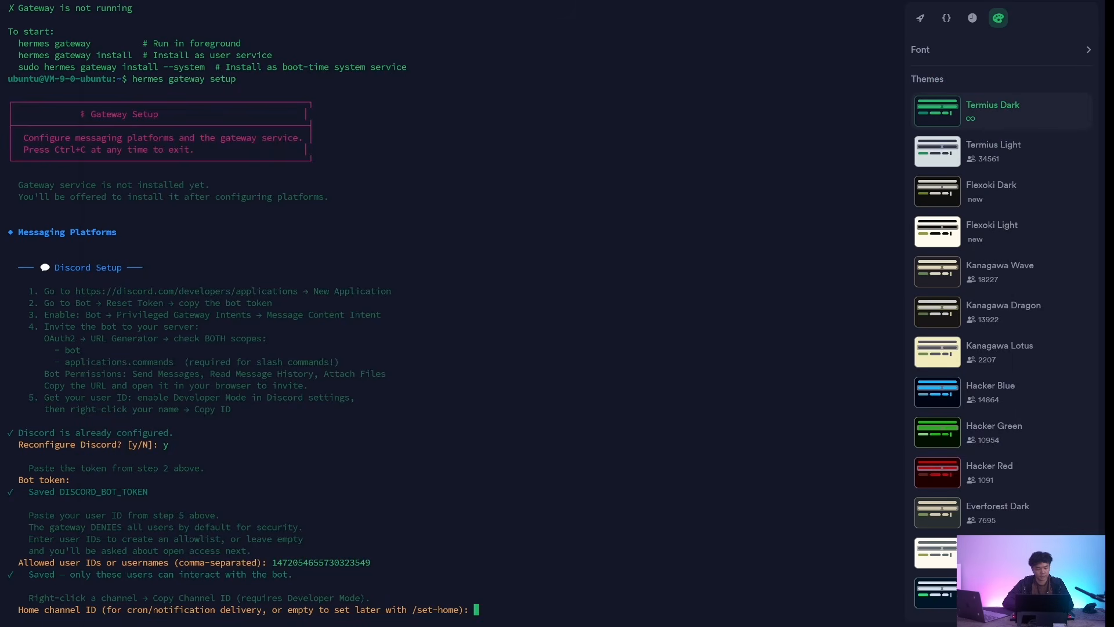
{"action": "key", "text": "super+v"}
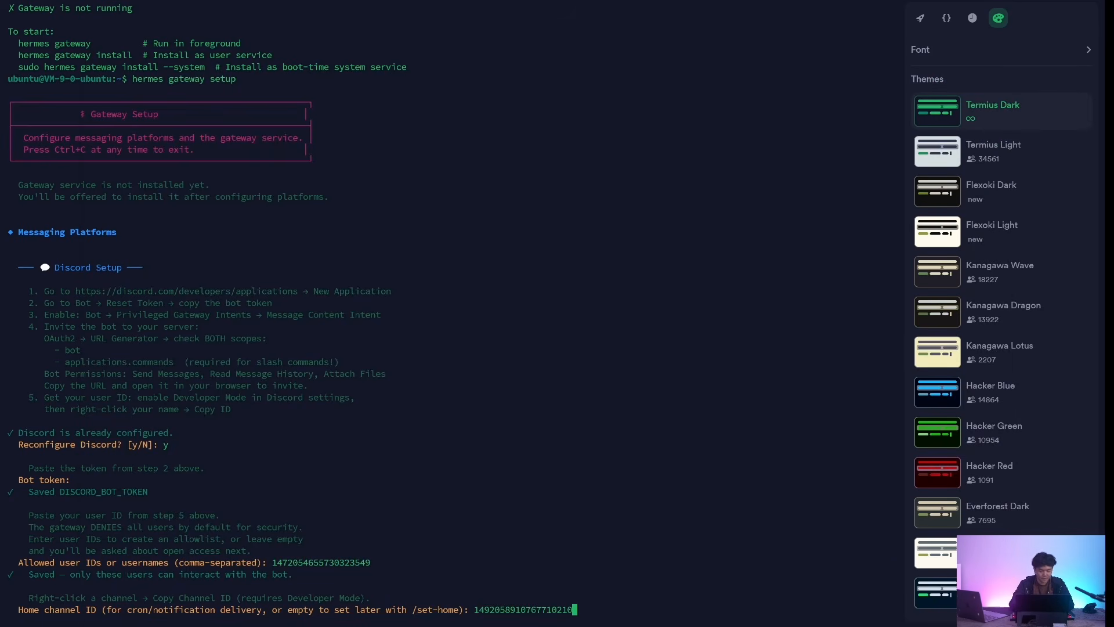
{"action": "key", "text": "Return"}
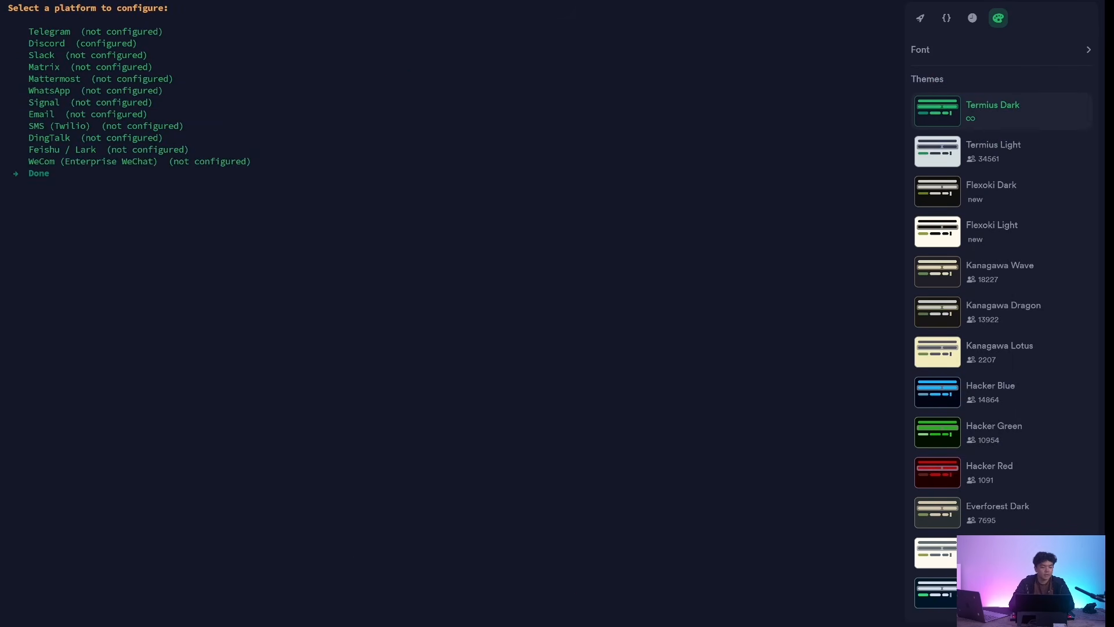
- Finish the platform selection with Done and agree to install the gateway as a systemd service
{"action": "key", "text": "Up"}
{"action": "key", "text": "Down"}
{"action": "key", "text": "Return"}
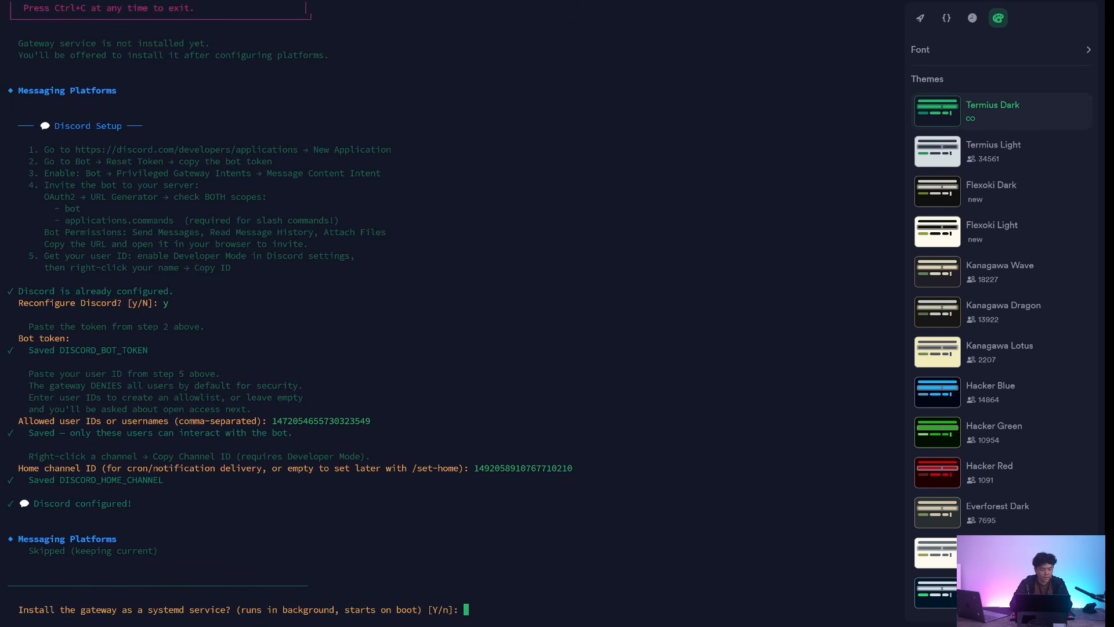
{"action": "type", "text": "y"}
{"action": "key", "text": "Return"}
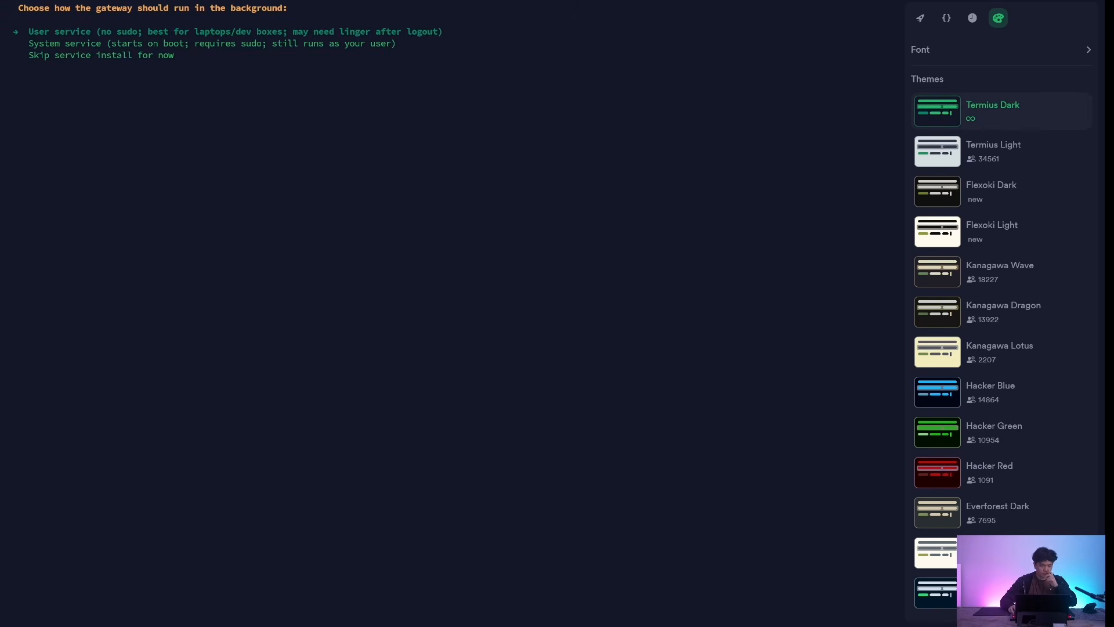
- Choose System service as the way the gateway runs in the background
{"action": "key", "text": "Down"}
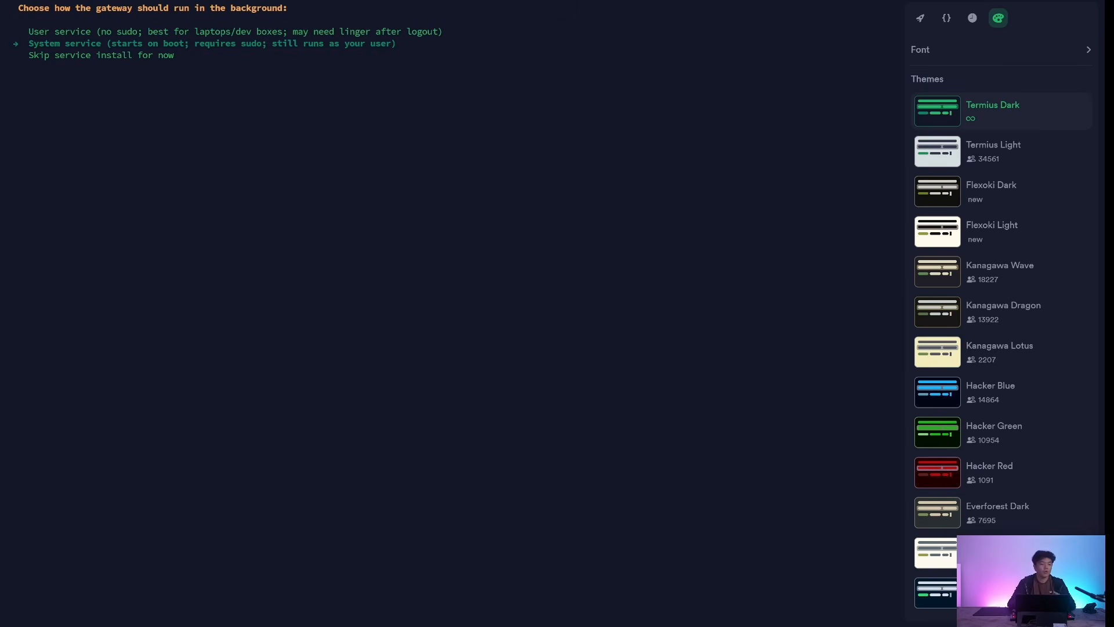
{"action": "key", "text": "Up"}
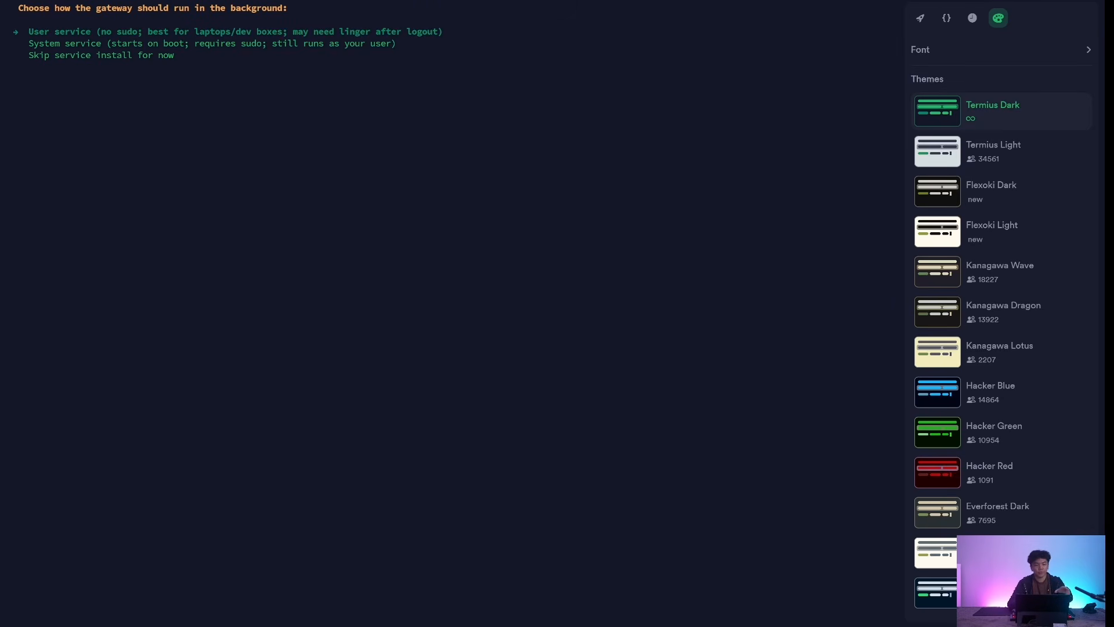
{"action": "key", "text": "Down"}
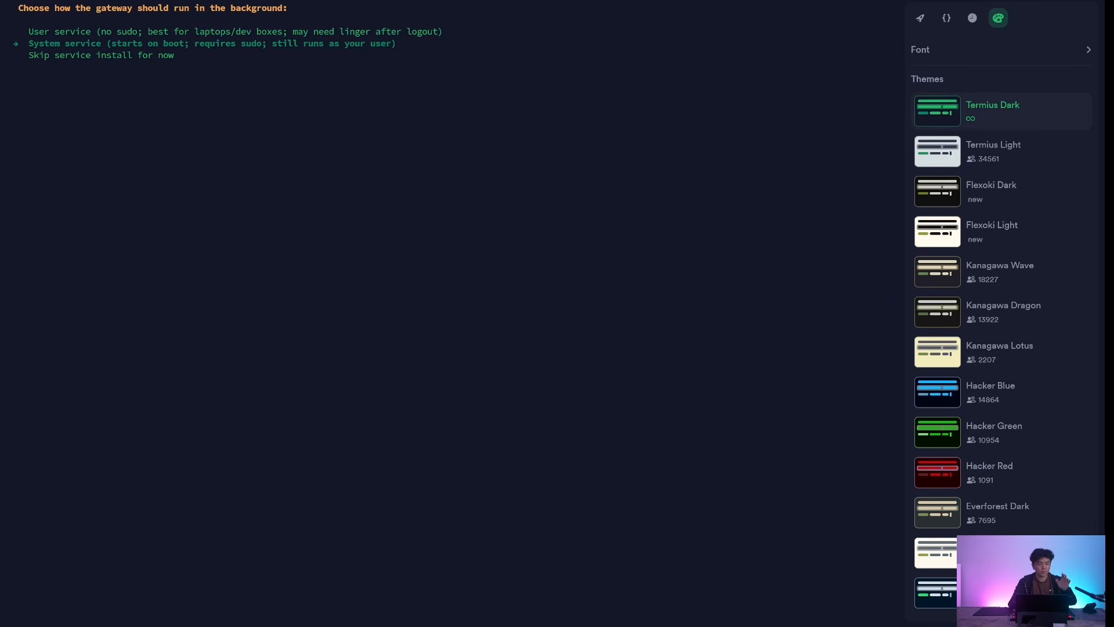
{"action": "key", "text": "Return"}
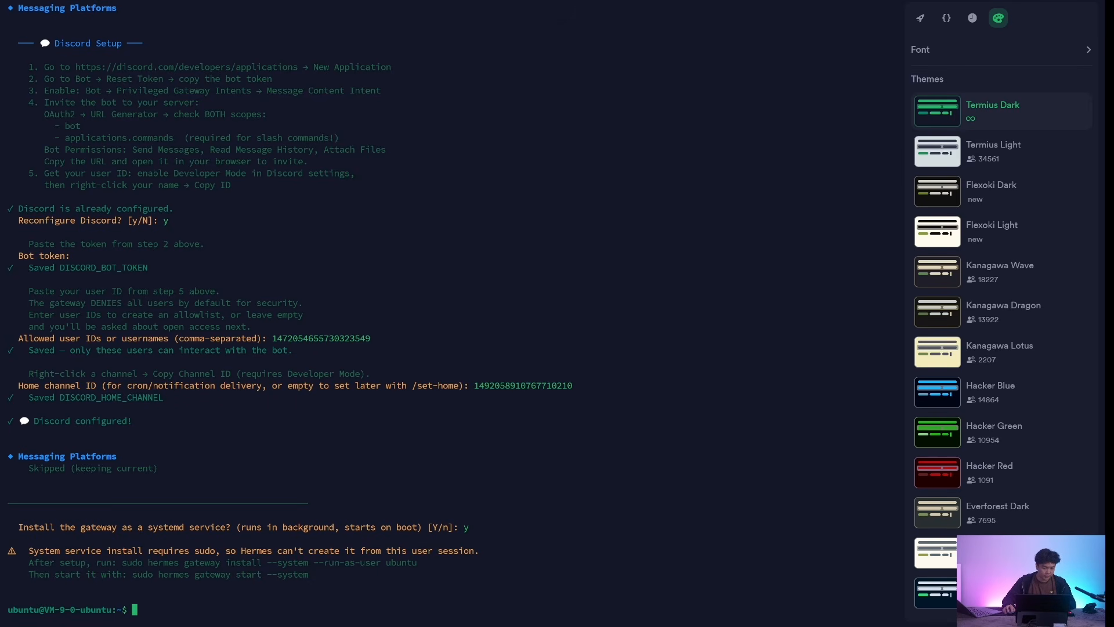
- Try to install the system service with the suggested command sudo hermes gateway install --system --run-as-user ubuntu
{"action": "left_click_drag", "start_coordinate": [121, 563], "coordinate": [423, 563]}
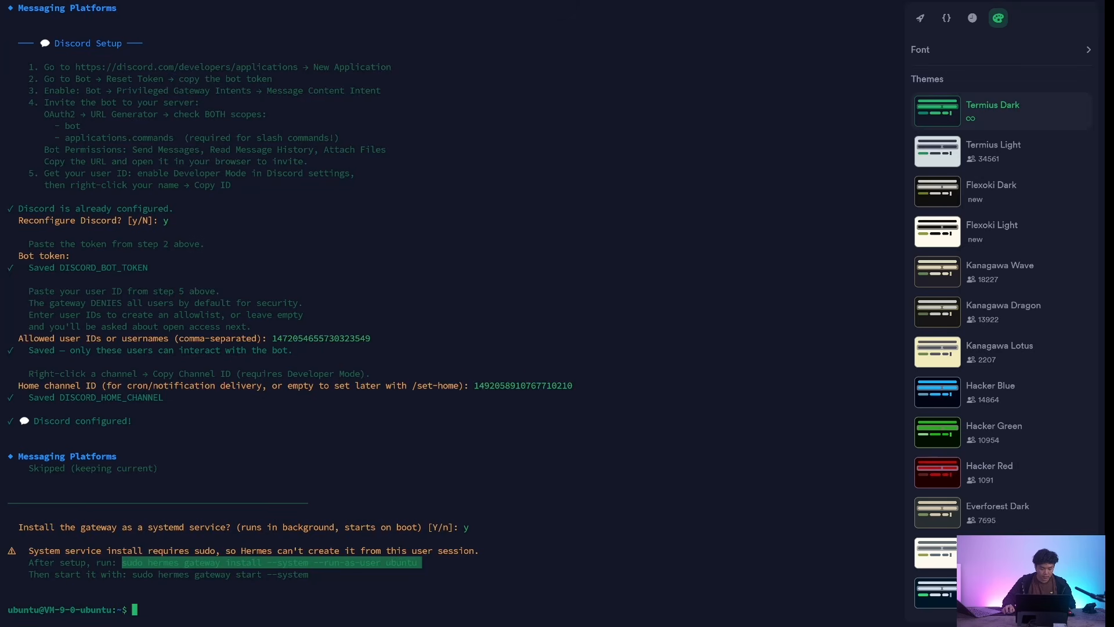
{"action": "key", "text": "ctrl+c"}
{"action": "key", "text": "ctrl+shift+v"}
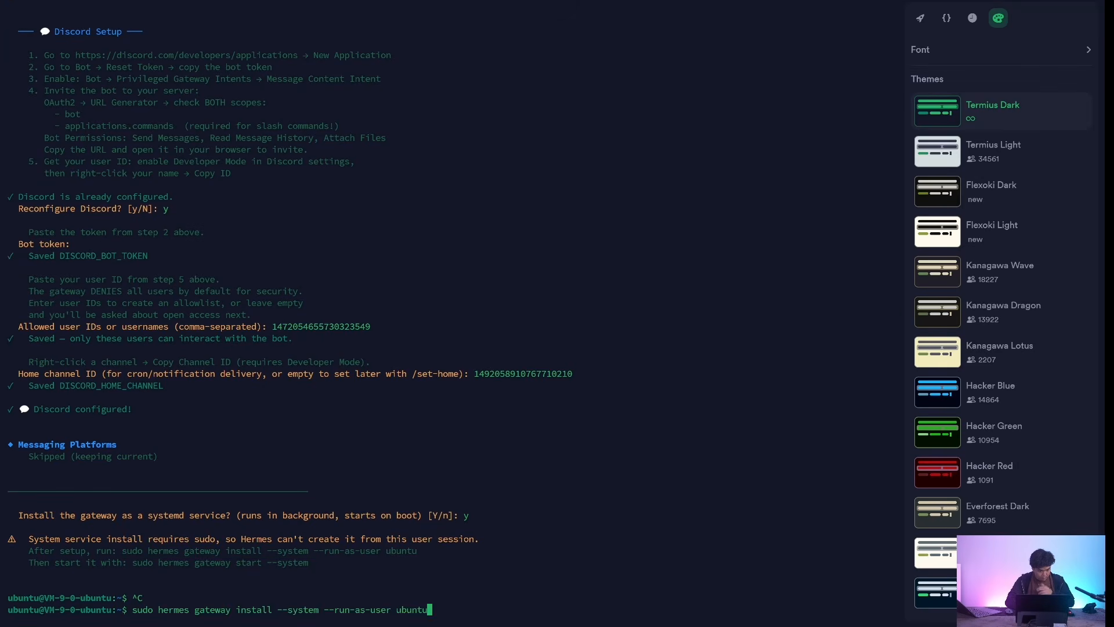
{"action": "key", "text": "Return"}
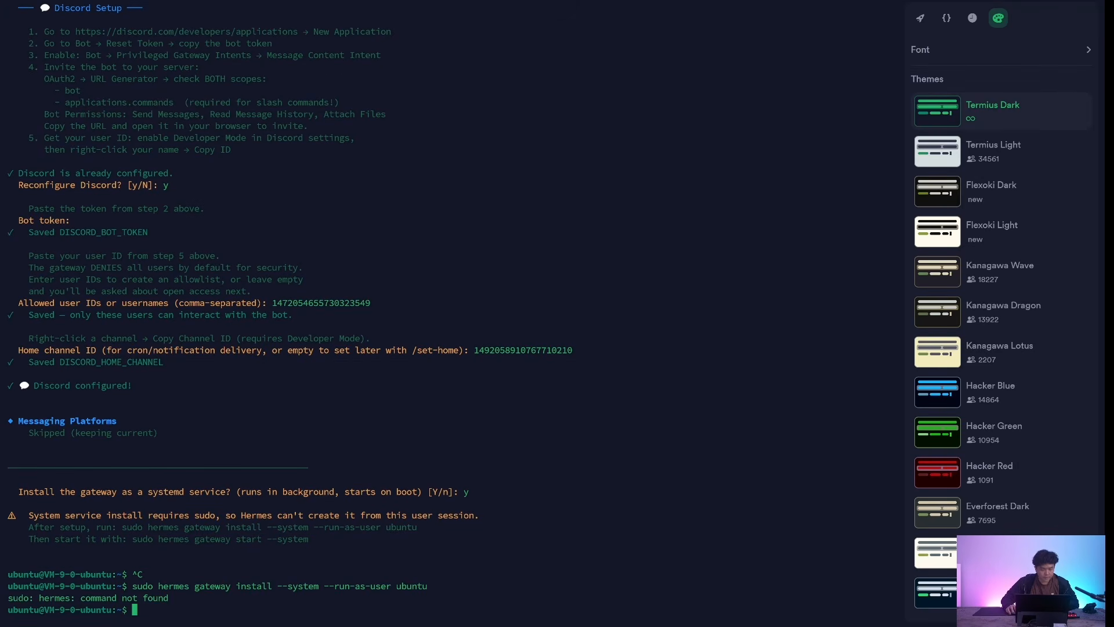
- Look up the full path of the hermes executable with which hermes
{"action": "left_click_drag", "start_coordinate": [18, 598], "coordinate": [169, 598]}
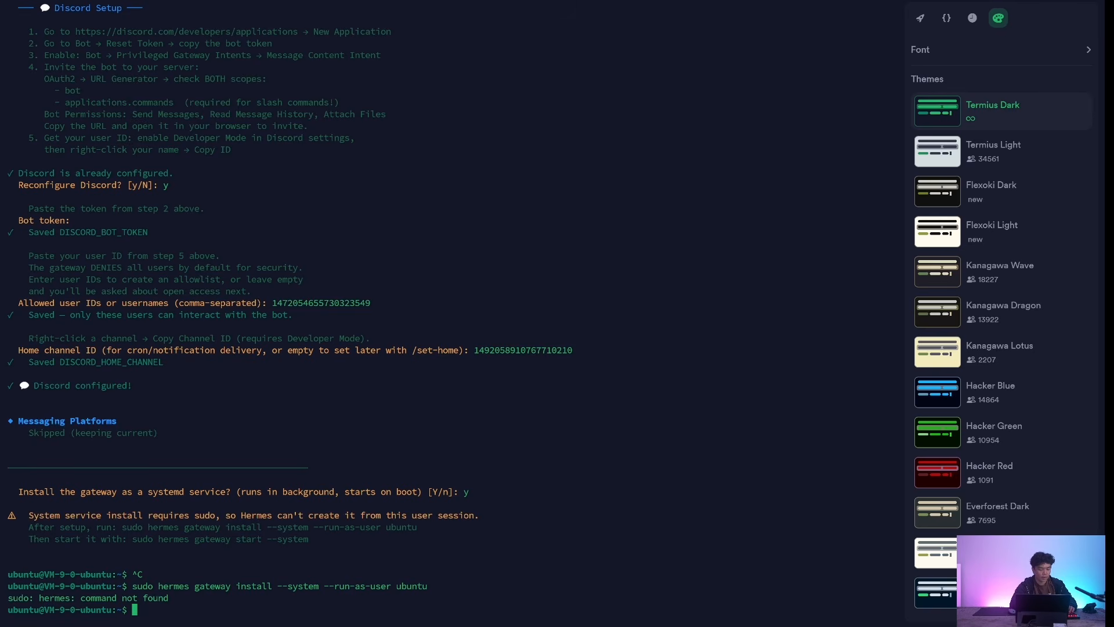
{"action": "type", "text": "which hermes"}
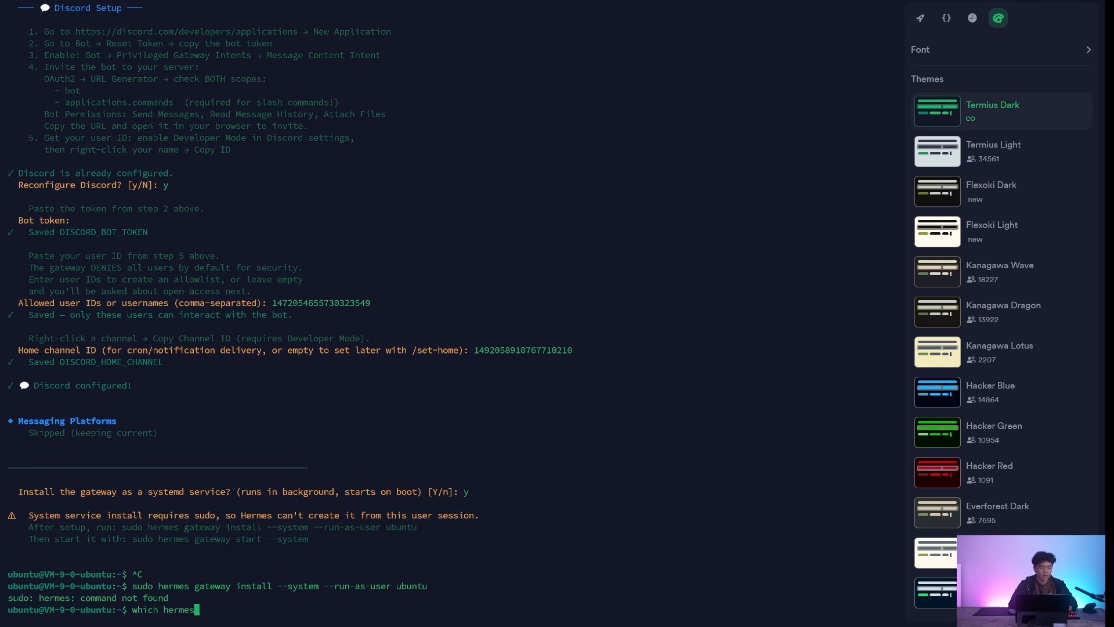
{"action": "key", "text": "Return"}
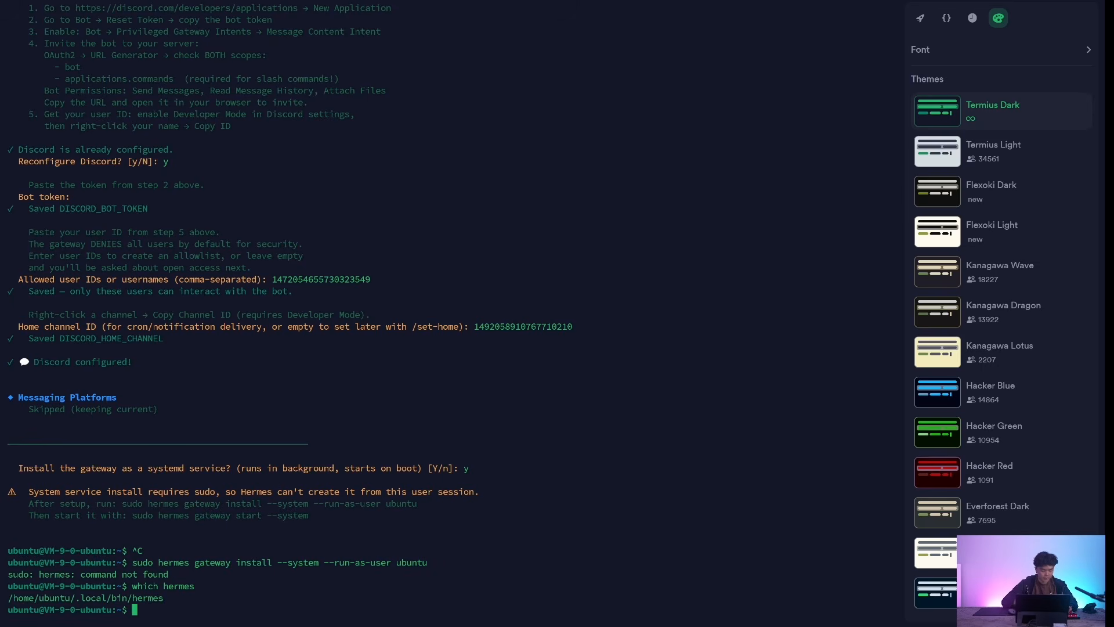
- Install the gateway service by running sudo /home/ubuntu/.local/bin/hermes gateway install --system --run-as-user ubuntu
{"action": "left_click_drag", "start_coordinate": [127, 503], "coordinate": [205, 504]}
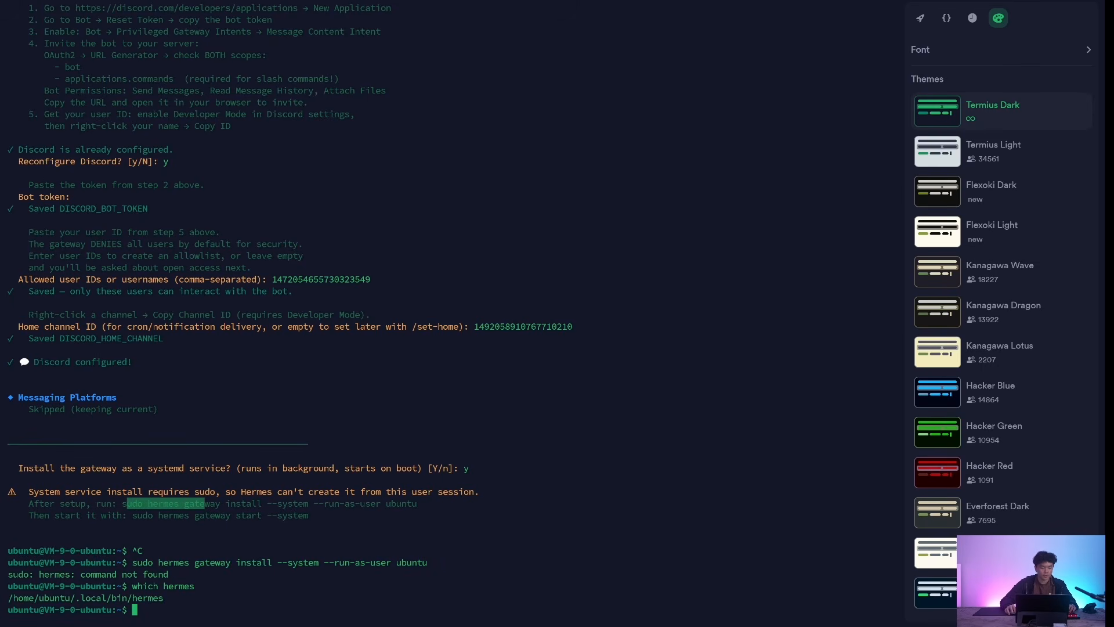
{"action": "left_click_drag", "start_coordinate": [8, 598], "coordinate": [168, 598]}
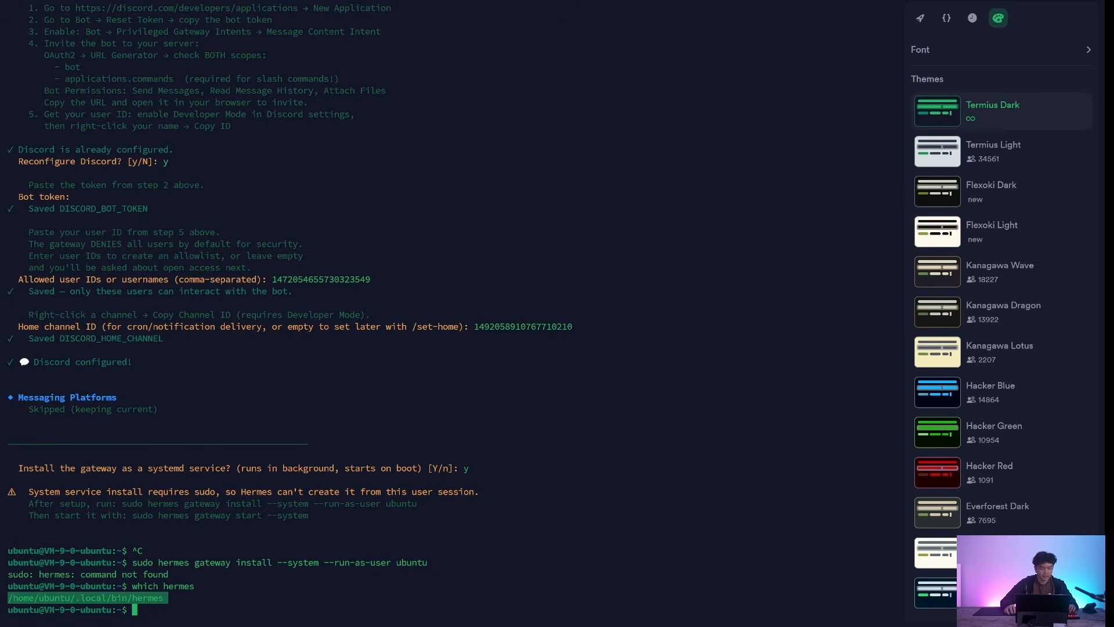
{"action": "type", "text": "sudo /home/ubuntu/.local/bin/hermes gateway install --system --run-as-user ubuntu"}
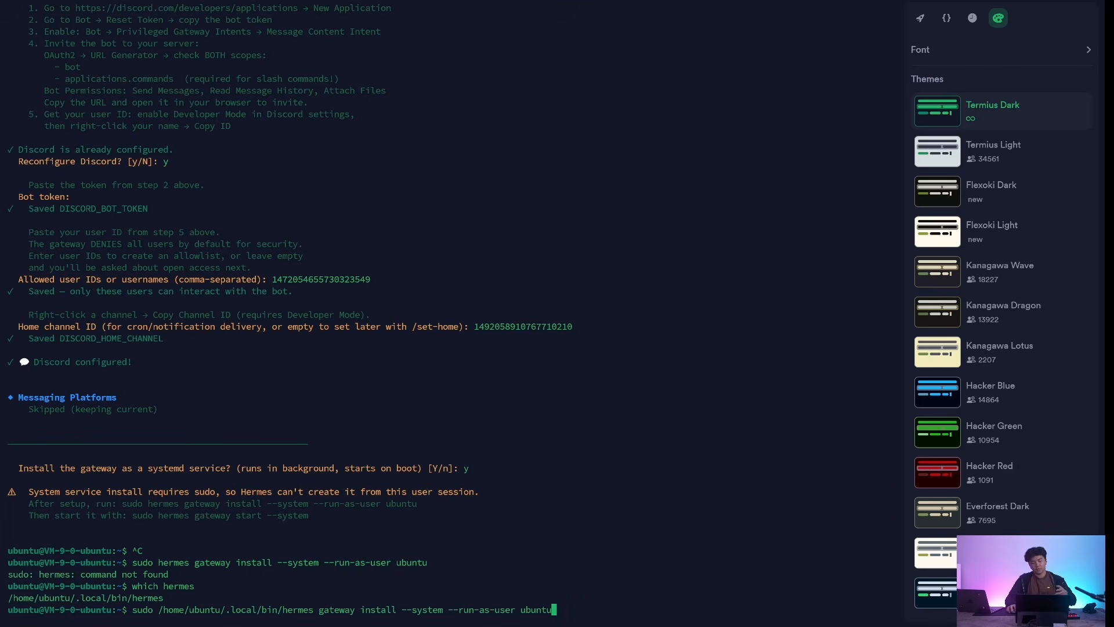
{"action": "left_click_drag", "start_coordinate": [158, 609], "coordinate": [314, 609]}
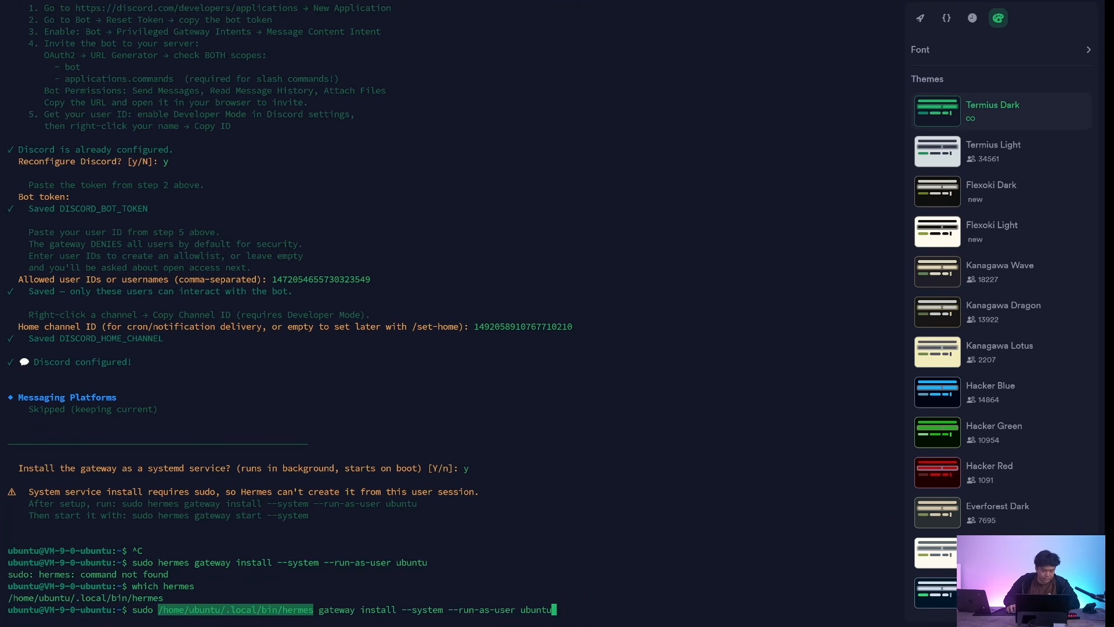
{"action": "key", "text": "Return"}
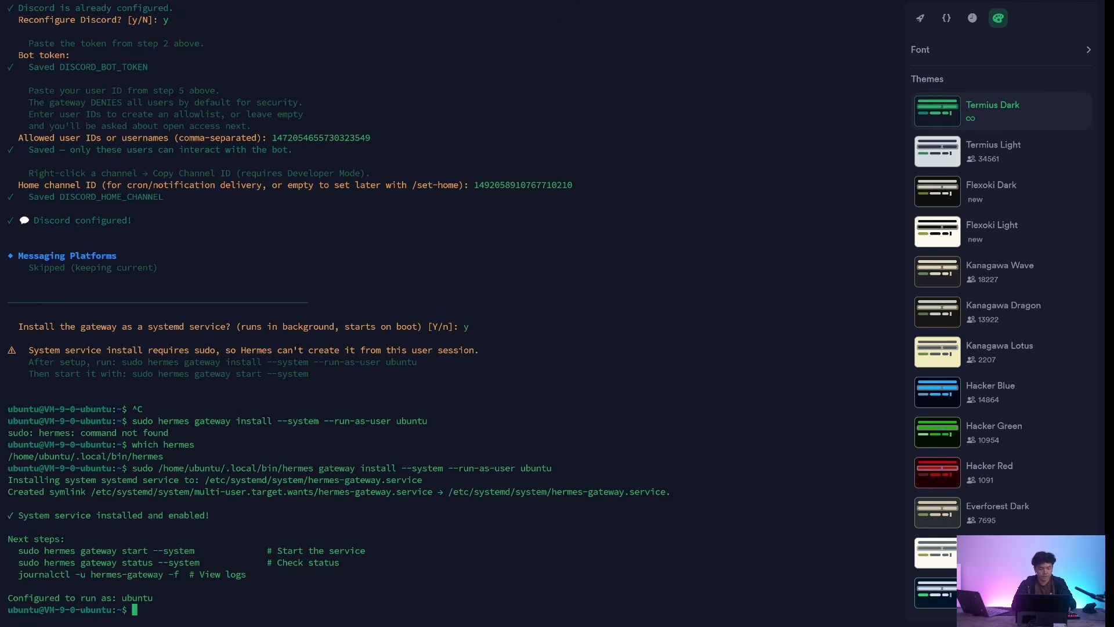
- Highlight the suggested start command, sudo hermes gateway start --system, in the setup output
{"action": "left_click_drag", "start_coordinate": [59, 374], "coordinate": [303, 374]}
{"action": "left_click", "coordinate": [303, 375]}
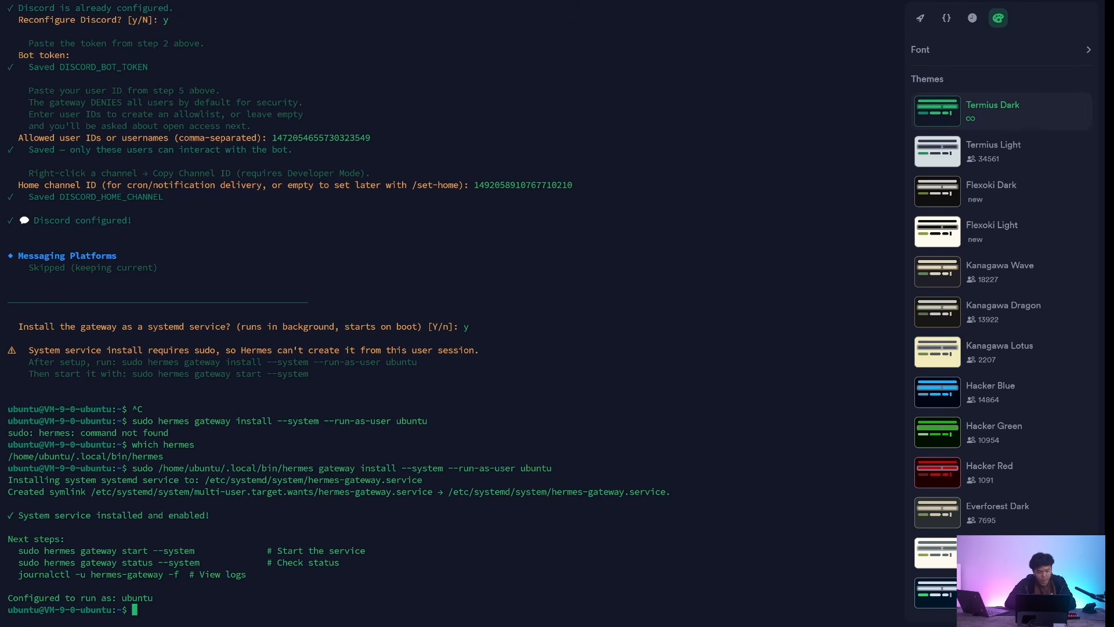
{"action": "left_click_drag", "start_coordinate": [163, 610], "coordinate": [167, 609]}
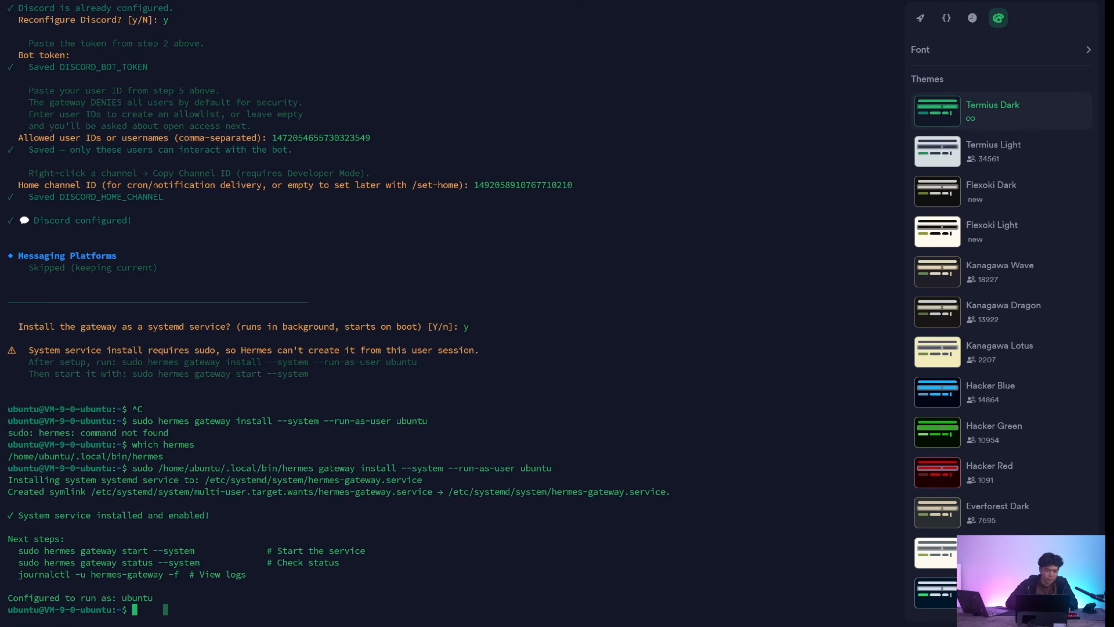
{"action": "left_click_drag", "start_coordinate": [308, 374], "coordinate": [210, 374]}
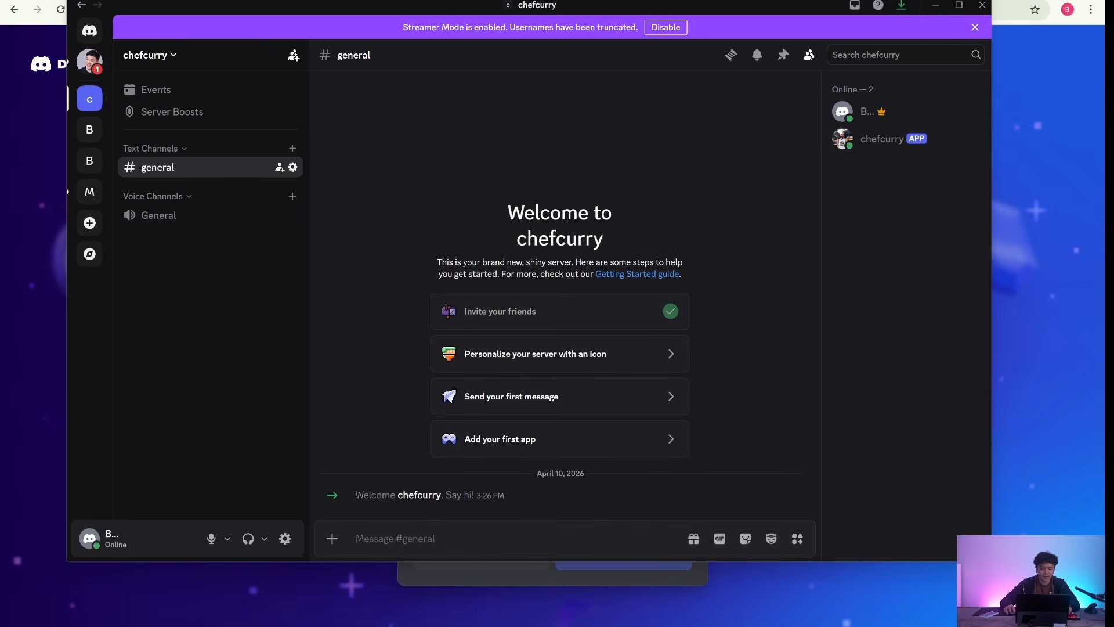
- Send the message "hi" in Discord's general channel and open the hi thread started by the chefcurry bot
{"action": "type", "text": "hi"}
{"action": "key", "text": "Return"}
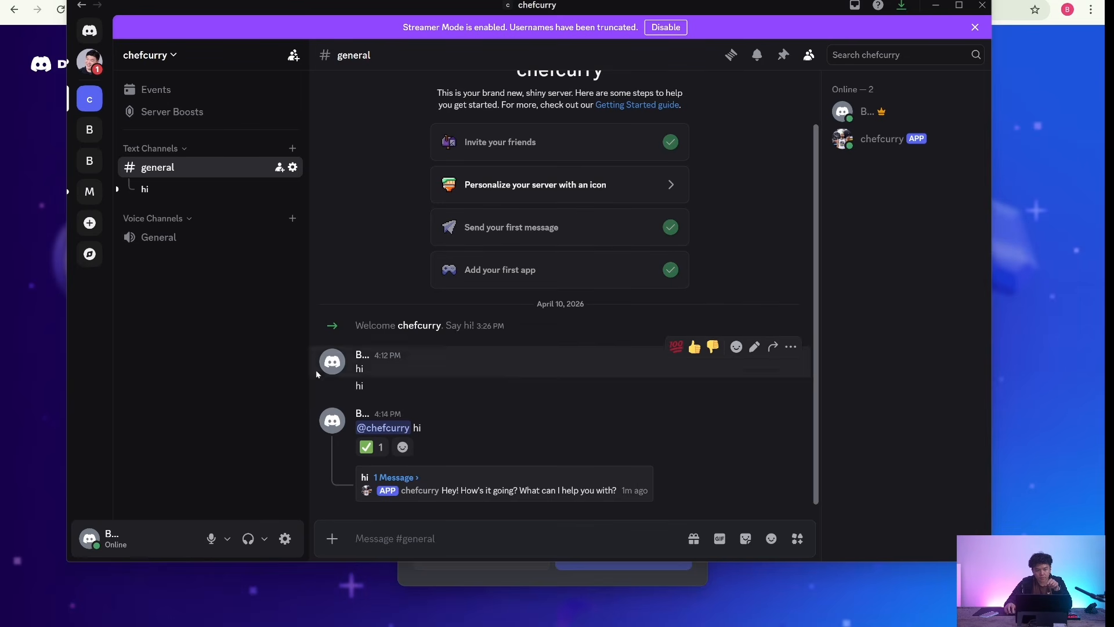
{"action": "left_click", "coordinate": [174, 192]}
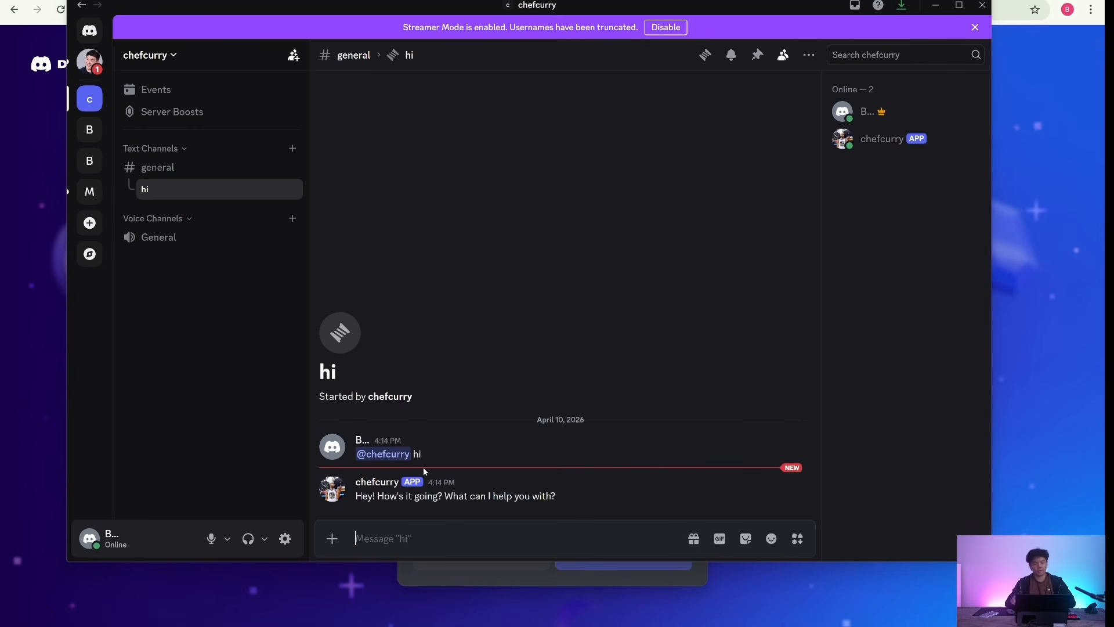
- Run chefcurry's /sethome command in the general channel and highlight the reply's line about cron jobs and cross-platform messages
{"action": "left_click", "coordinate": [174, 168]}
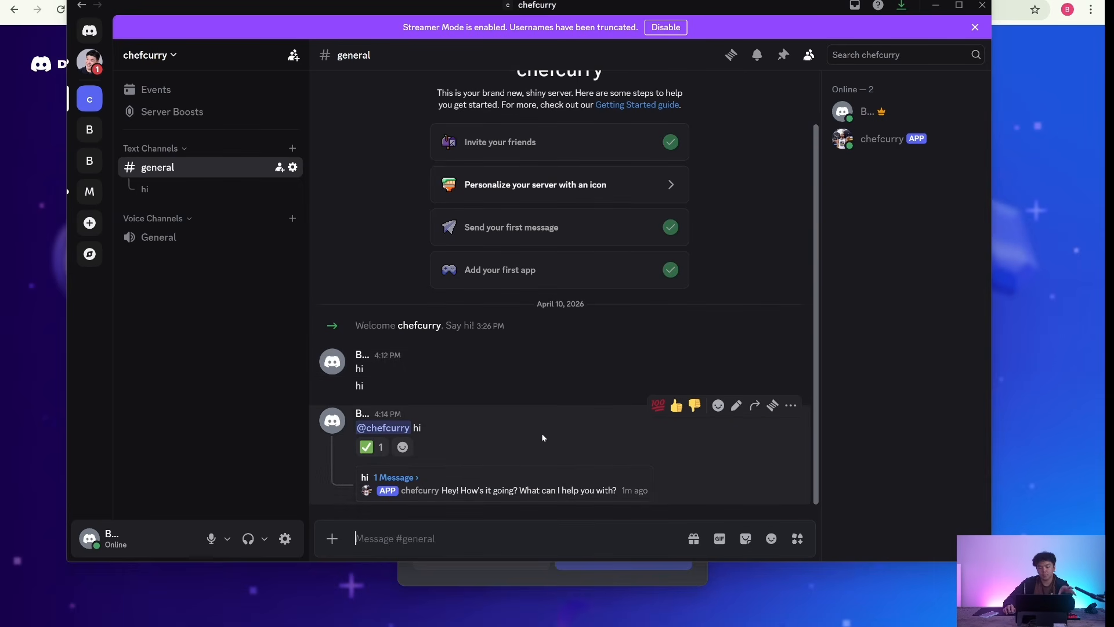
{"action": "type", "text": "/sethome"}
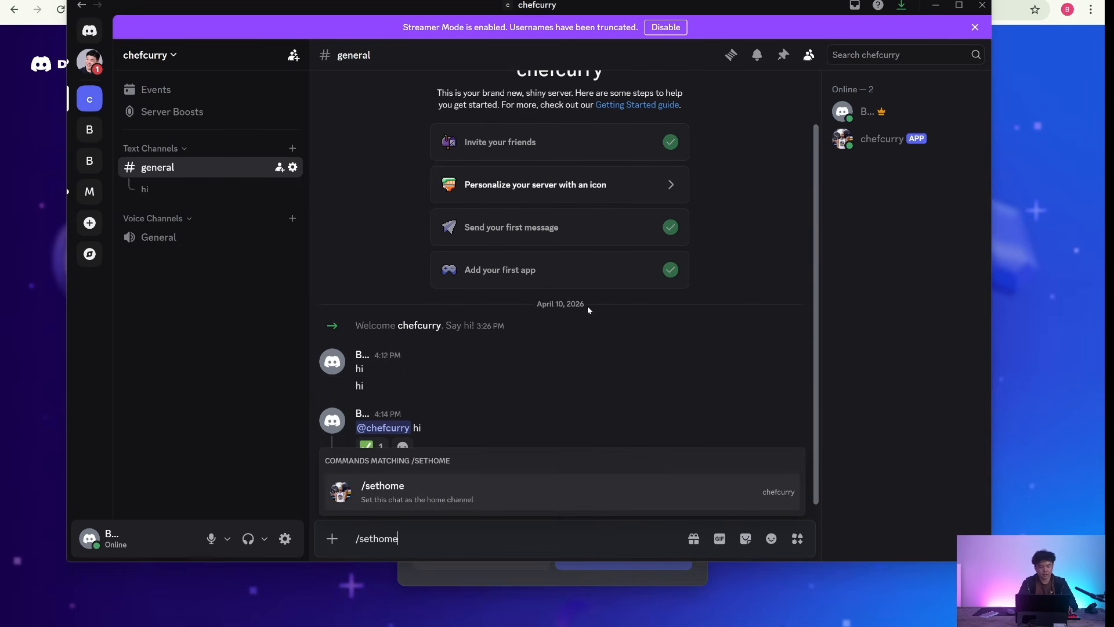
{"action": "left_click", "coordinate": [508, 498]}
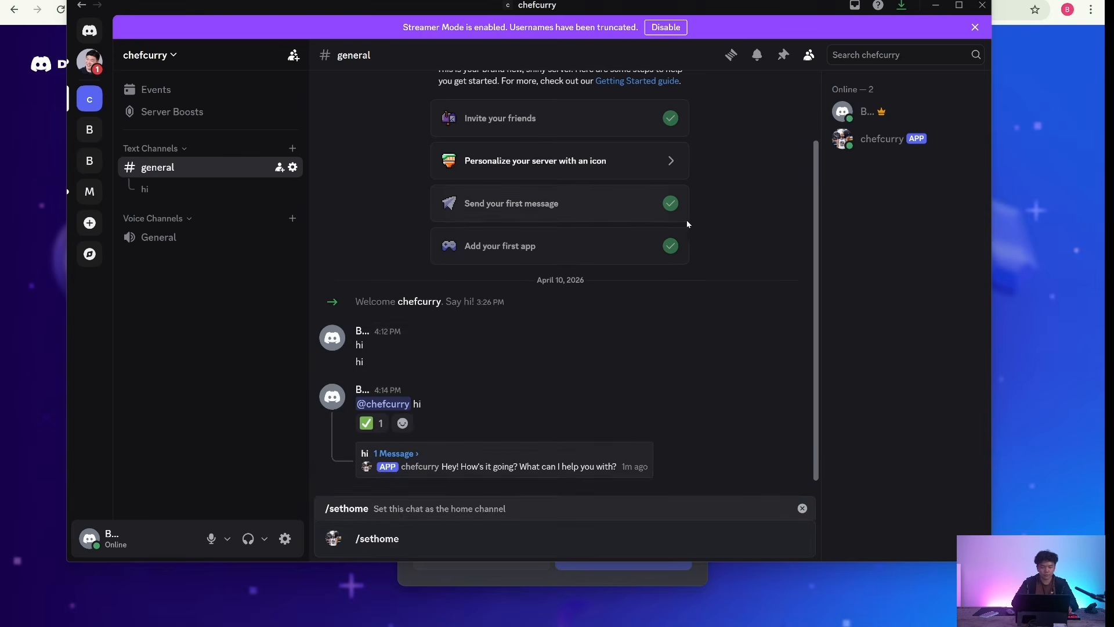
{"action": "key", "text": "Return"}
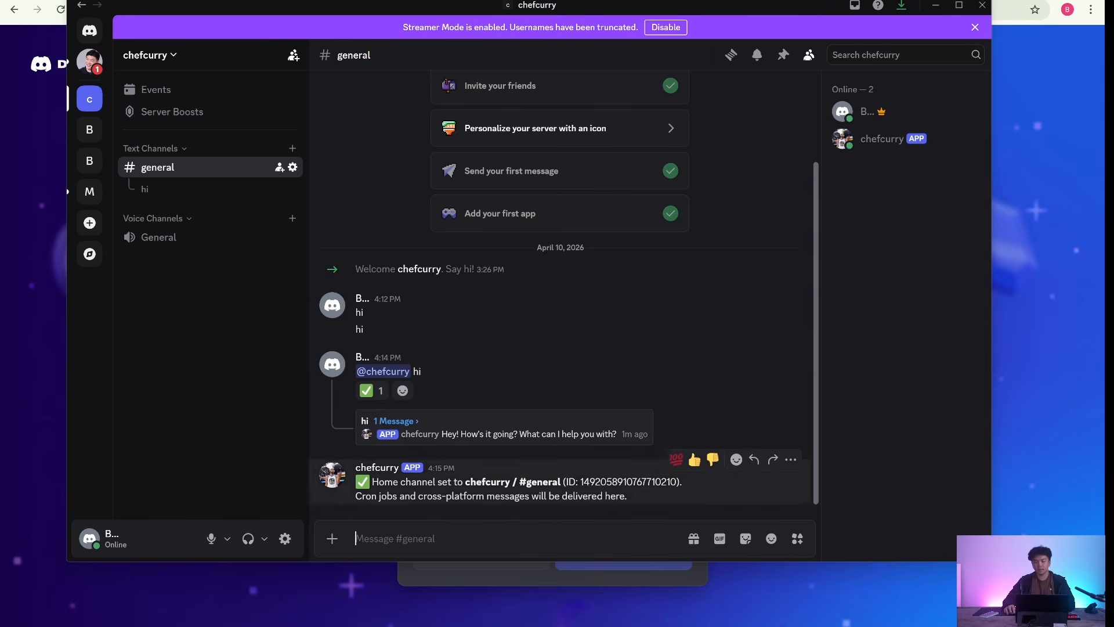
{"action": "left_click_drag", "start_coordinate": [363, 497], "coordinate": [620, 496]}
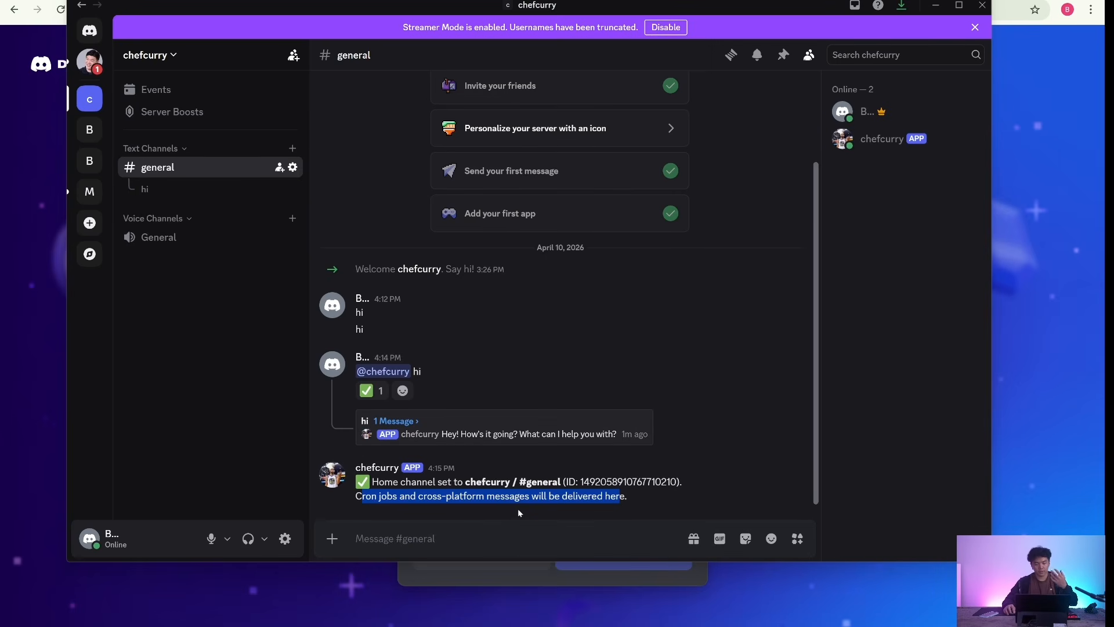
- Ask the bot "what is your model" in the existing hi thread
{"action": "left_click", "coordinate": [174, 191]}
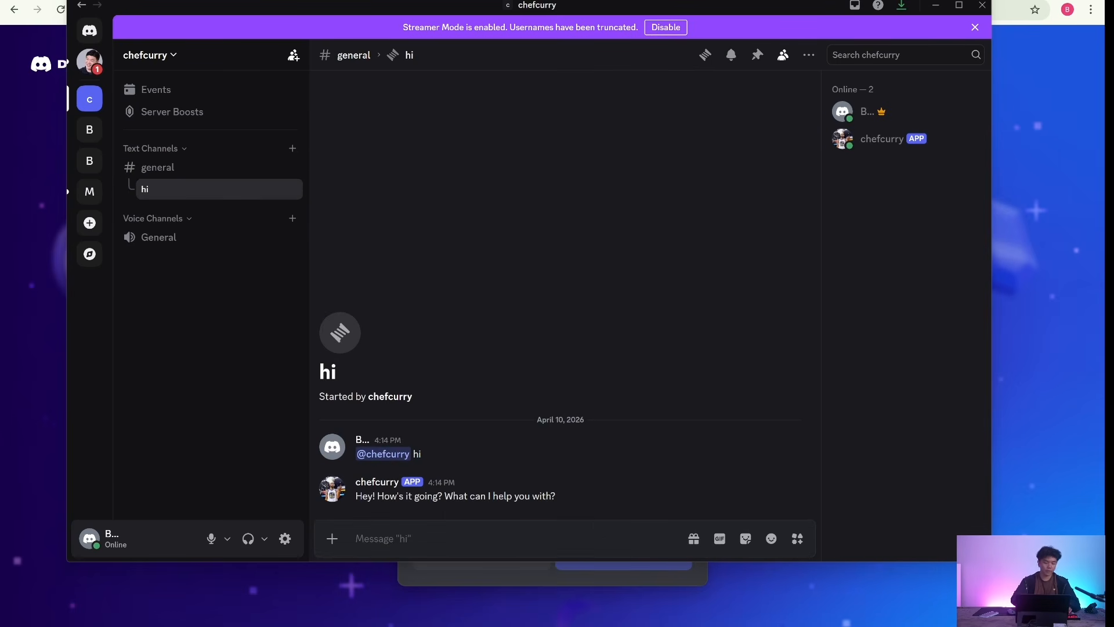
{"action": "type", "text": "hi"}
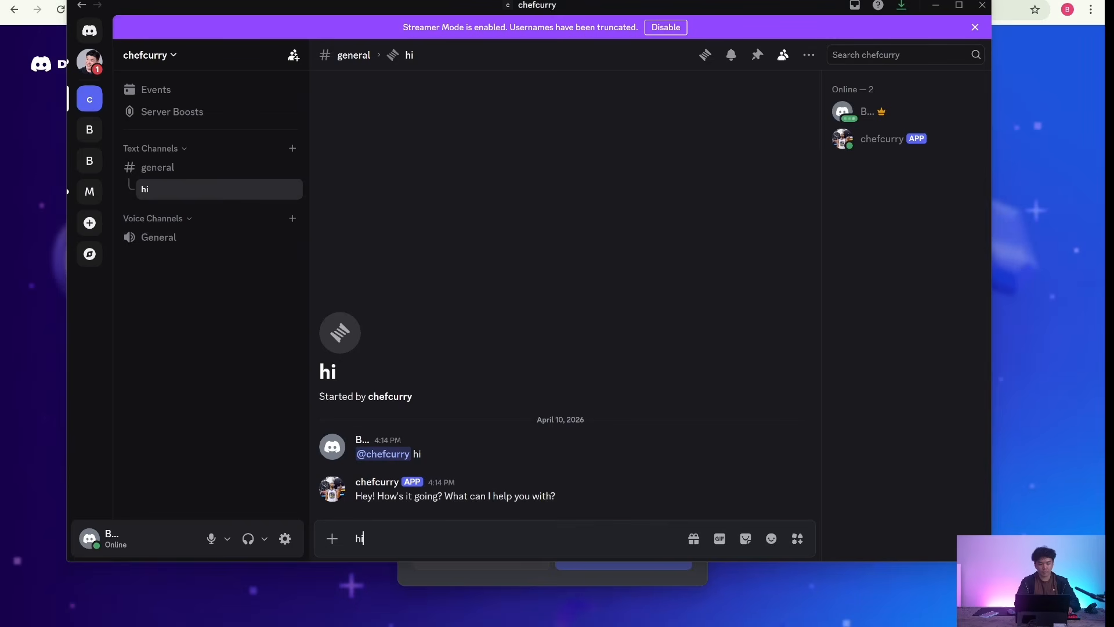
{"action": "key", "text": "BackSpace"}
{"action": "key", "text": "BackSpace"}
{"action": "type", "text": "what is your model"}
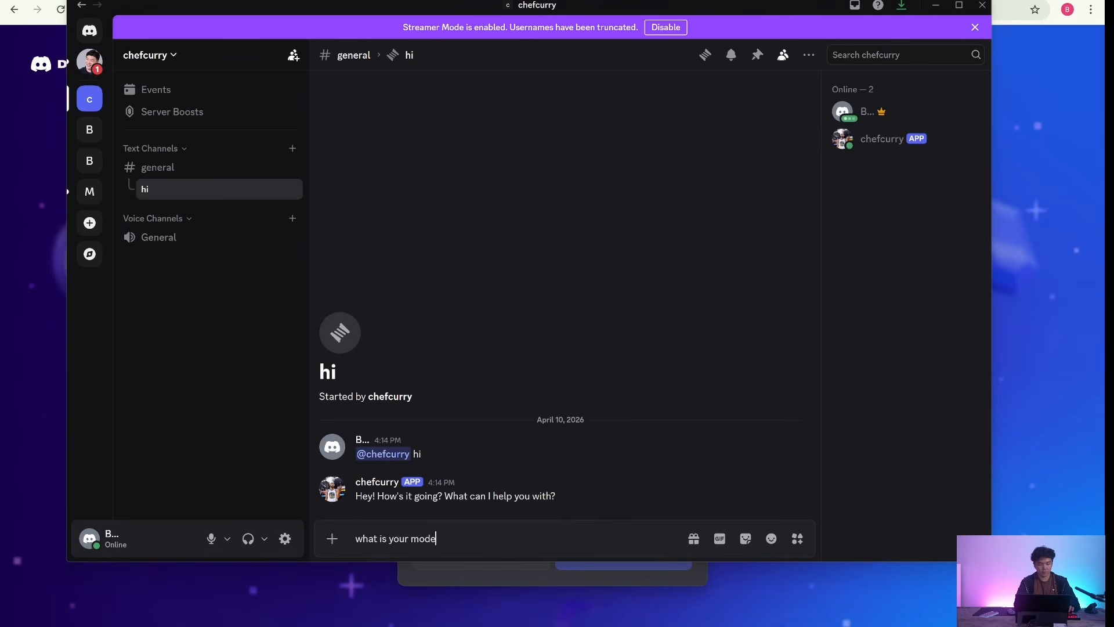
{"action": "key", "text": "Return"}
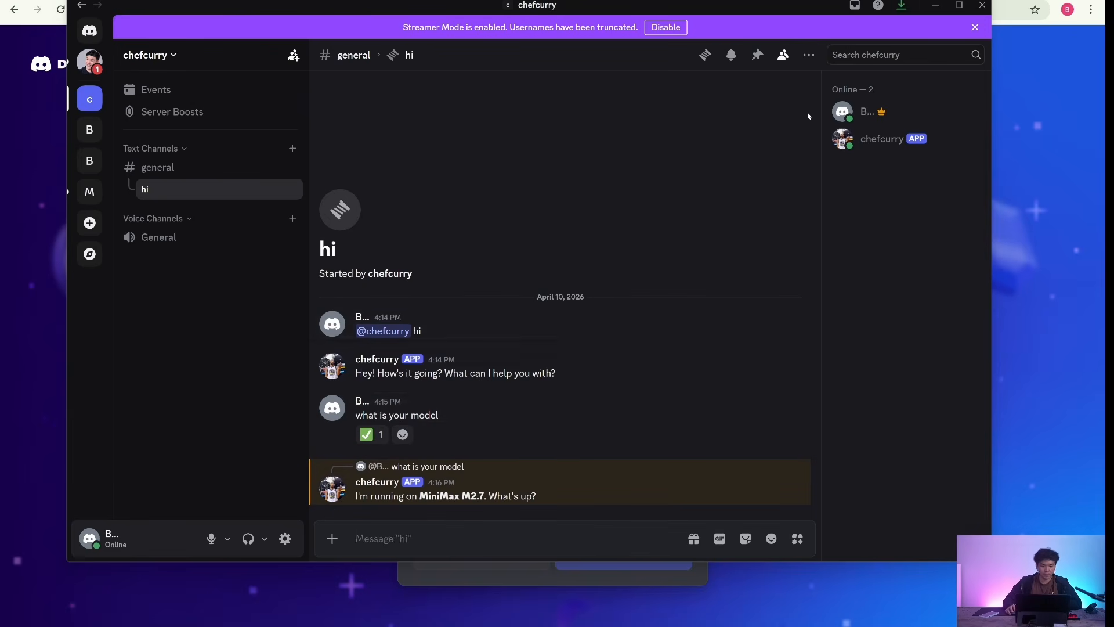
- Create a thread named "sports news" in the general channel with the starting message "hi"
{"action": "left_click", "coordinate": [707, 56]}
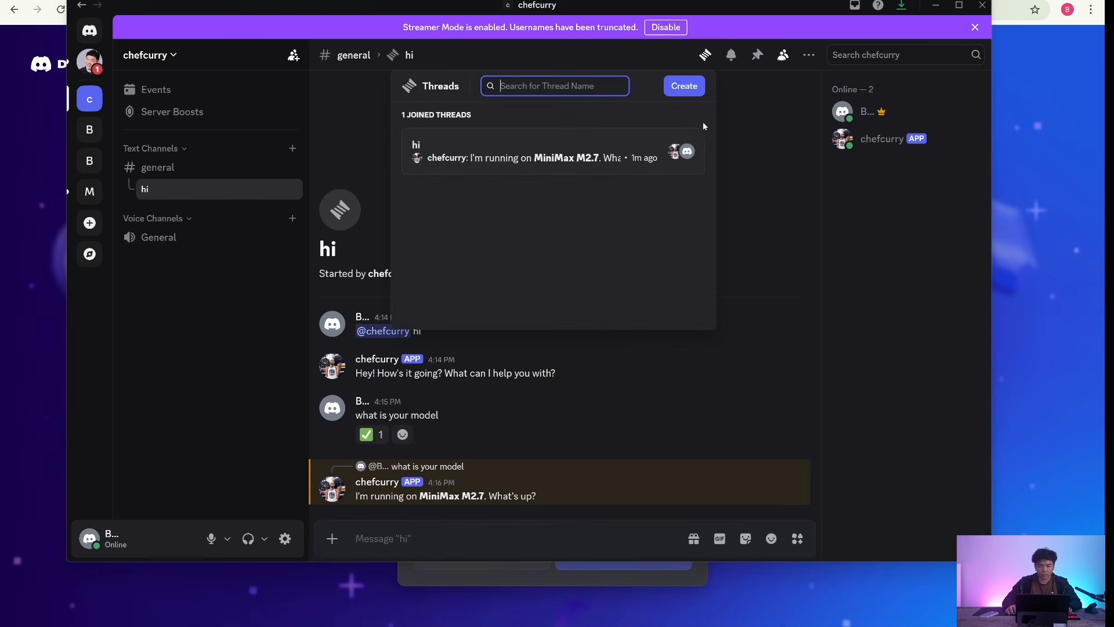
{"action": "left_click", "coordinate": [680, 87]}
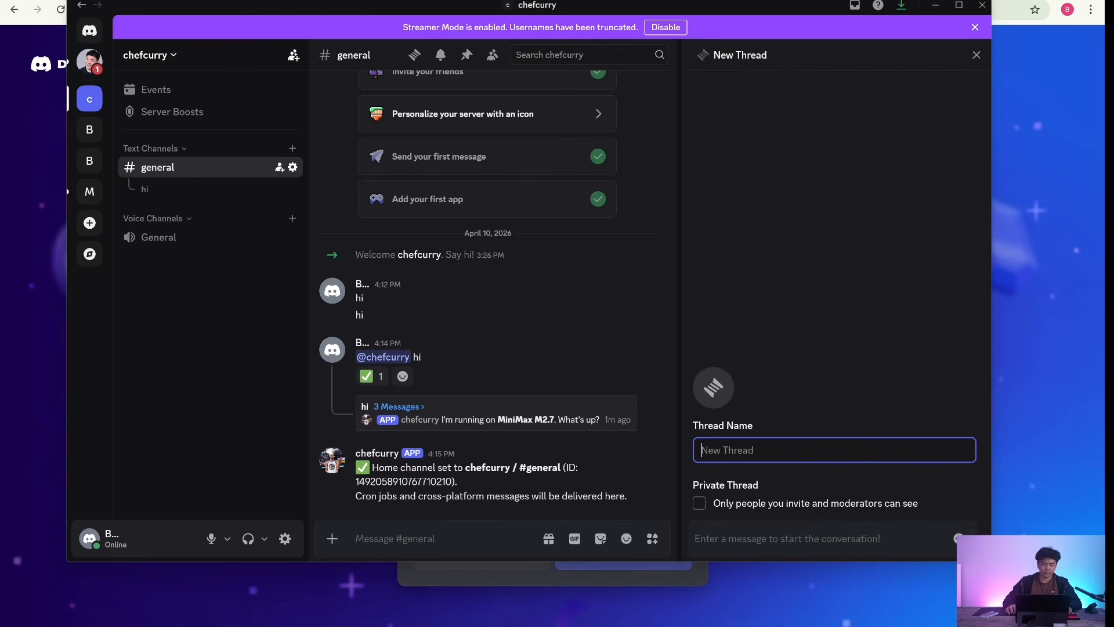
{"action": "type", "text": "sports news"}
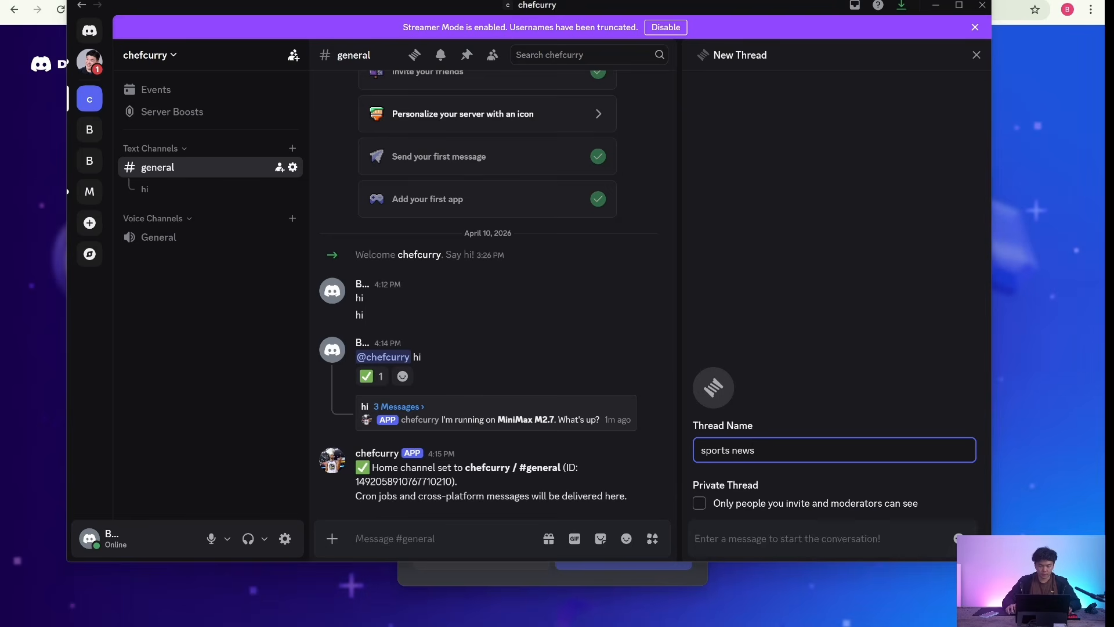
{"action": "left_click", "coordinate": [781, 548]}
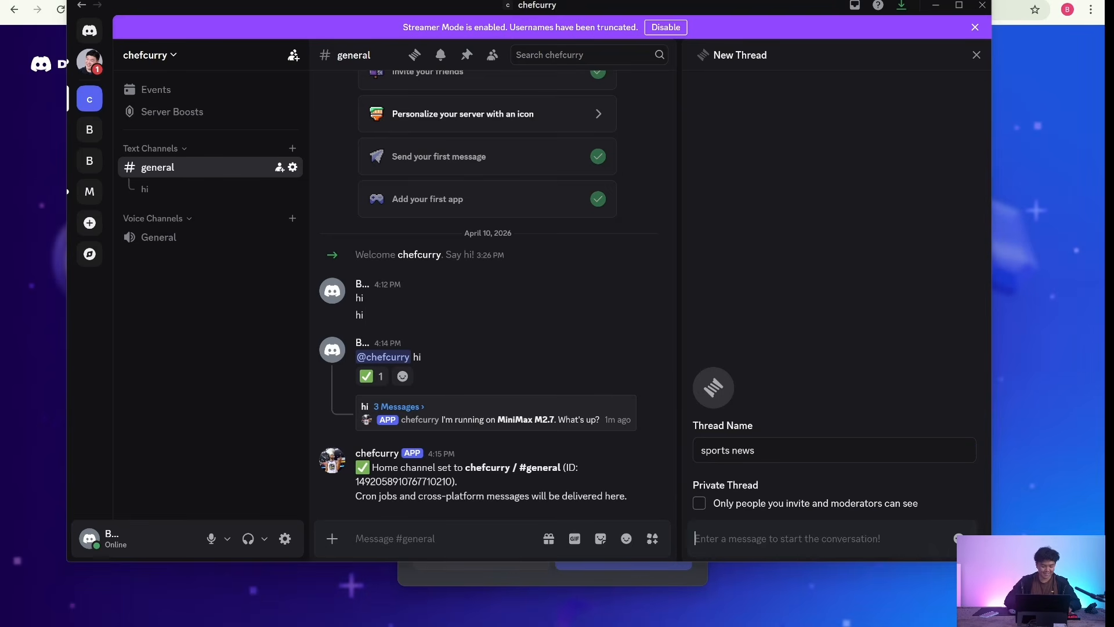
{"action": "type", "text": "hi"}
{"action": "key", "text": "Return"}
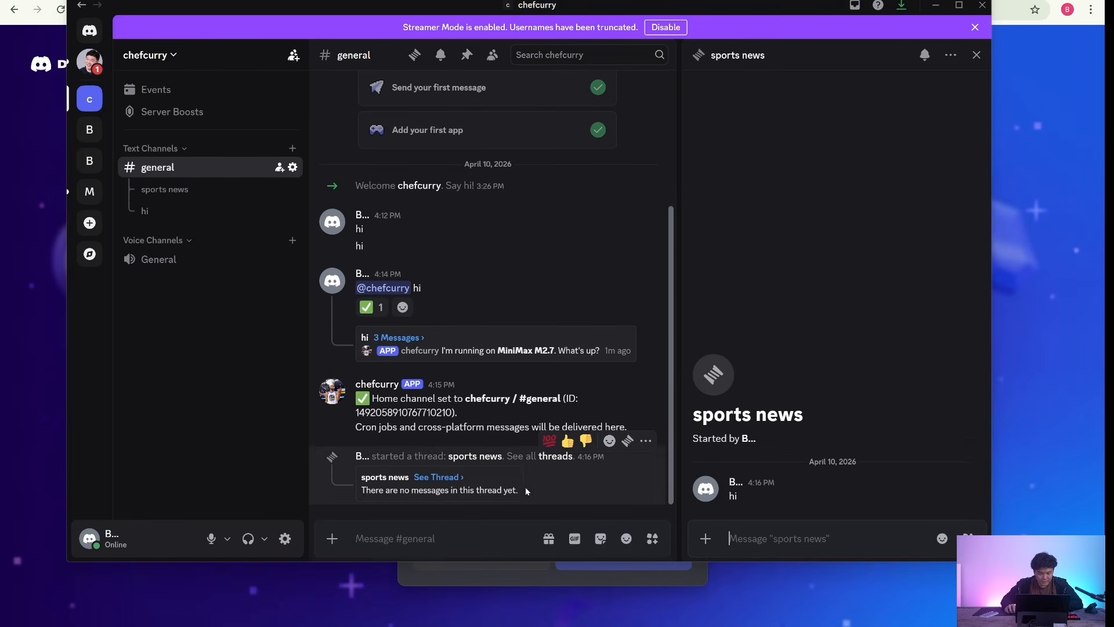
{"action": "left_click", "coordinate": [165, 189]}
{"action": "type", "text": "@"}
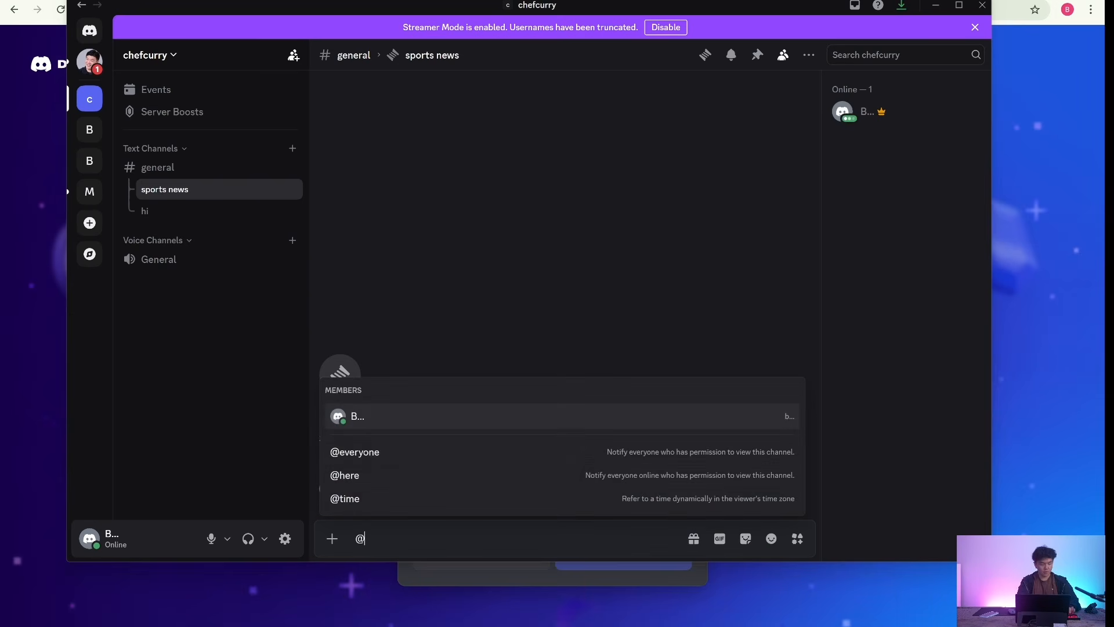
{"action": "type", "text": "chef"}
{"action": "left_click", "coordinate": [454, 502]}
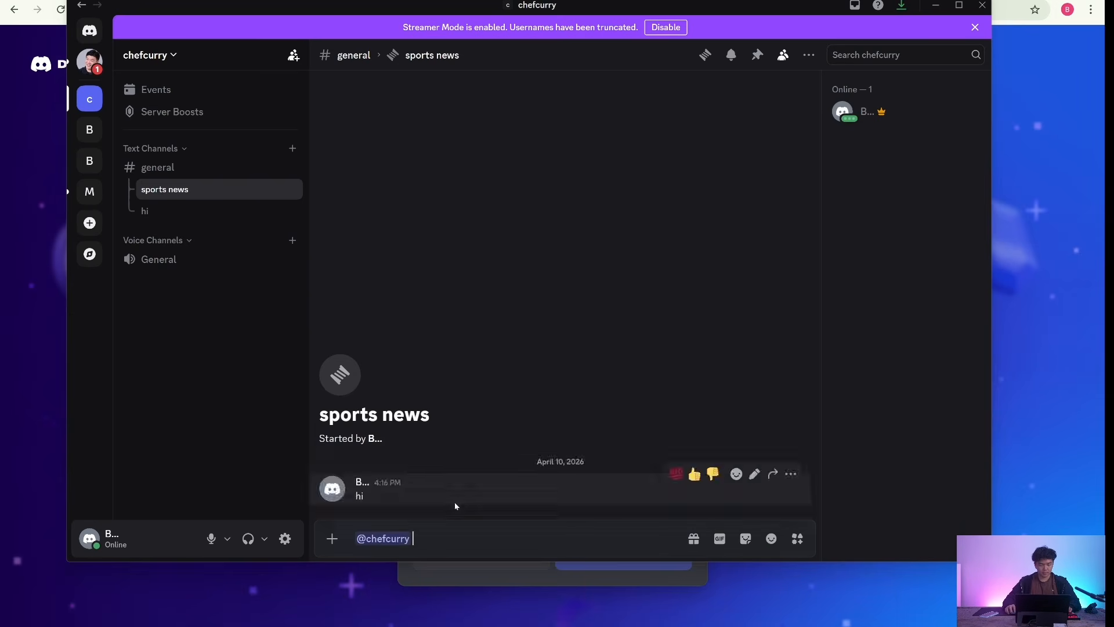
{"action": "type", "text": "hi"}
{"action": "key", "text": "Return"}
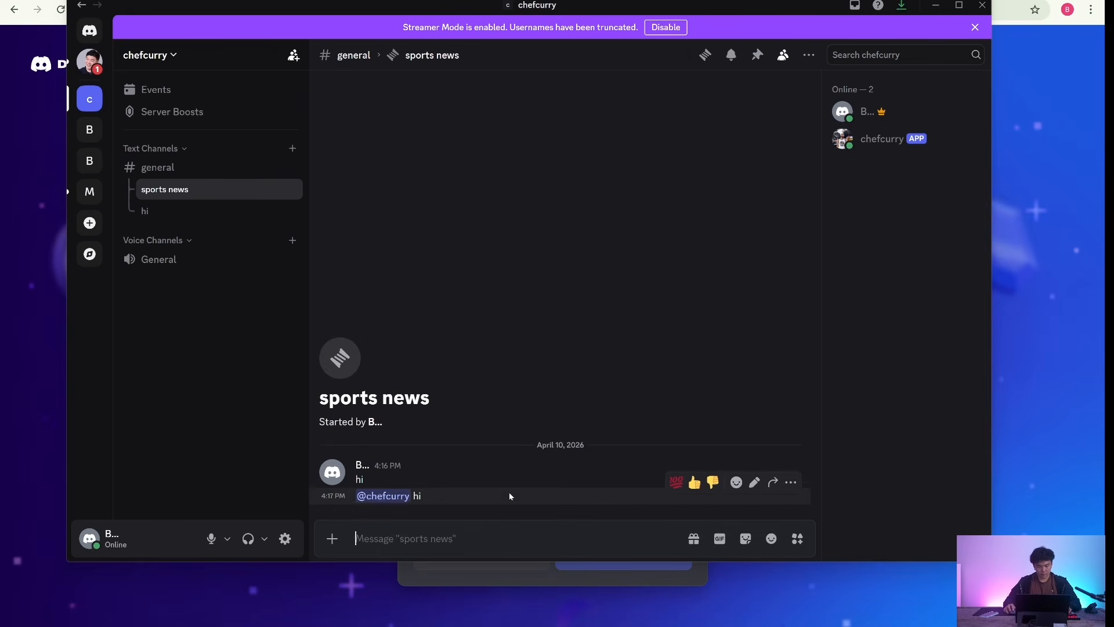
{"action": "left_click", "coordinate": [191, 168]}
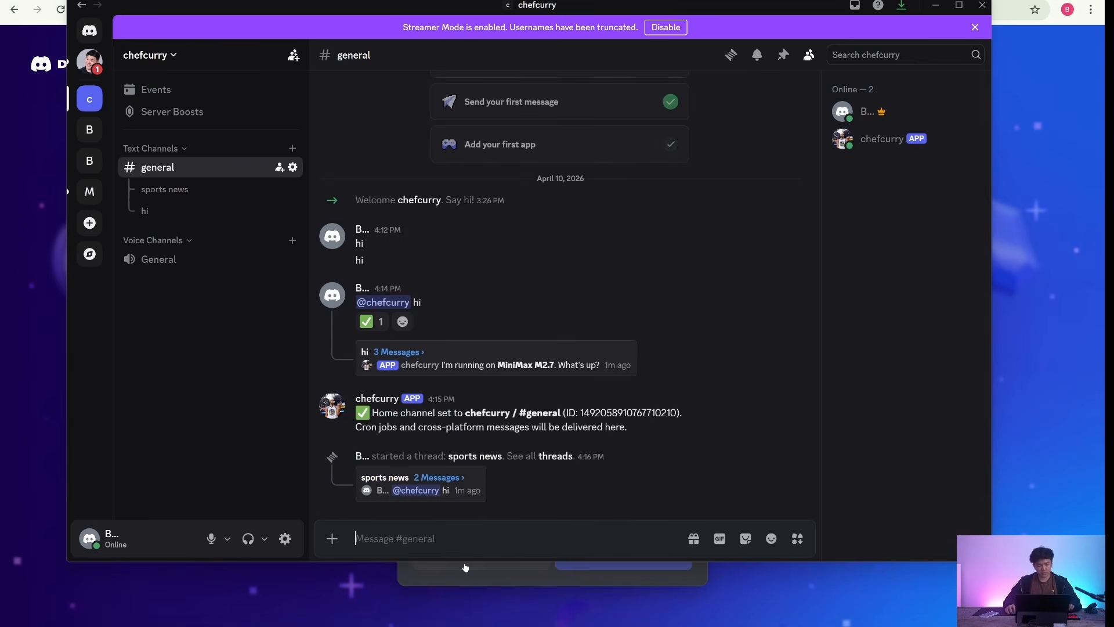
{"action": "type", "text": "@chef"}
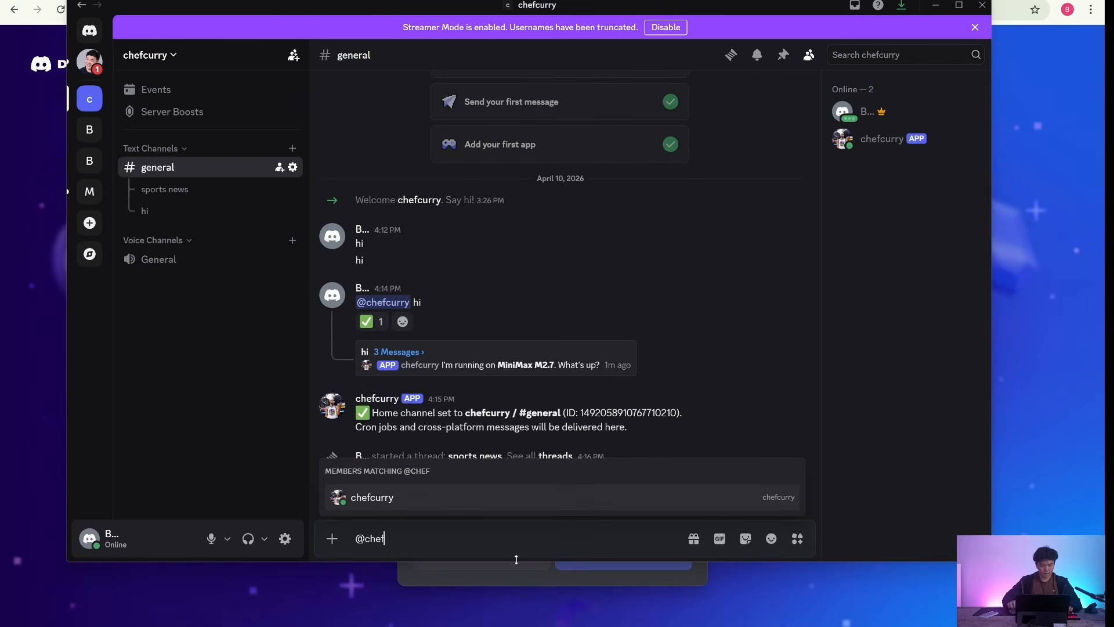
{"action": "left_click", "coordinate": [505, 507]}
{"action": "type", "text": "hi"}
{"action": "key", "text": "Return"}
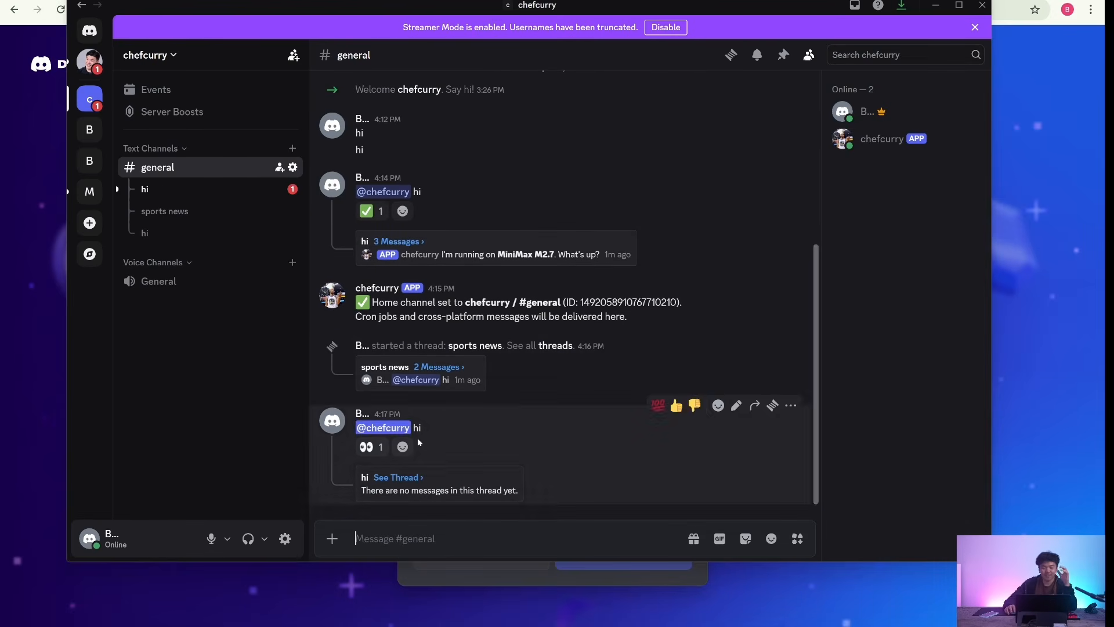
{"action": "left_click", "coordinate": [220, 191]}
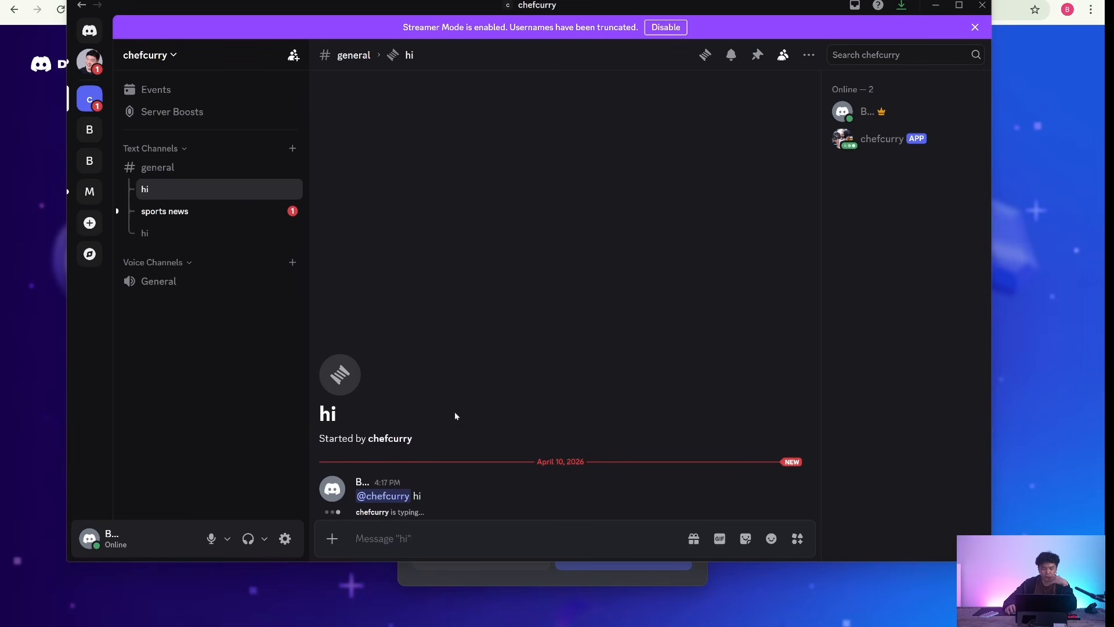
- Review the chefcurry bot's replies in the sports news thread, both hi threads and the general channel
{"action": "left_click", "coordinate": [209, 215]}
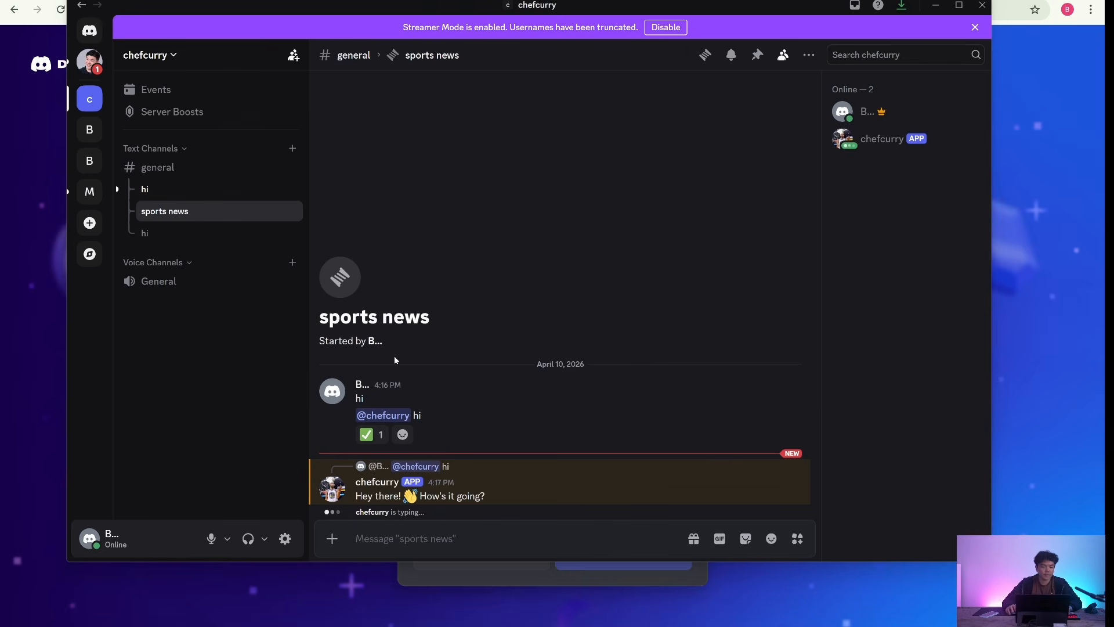
{"action": "left_click", "coordinate": [207, 234]}
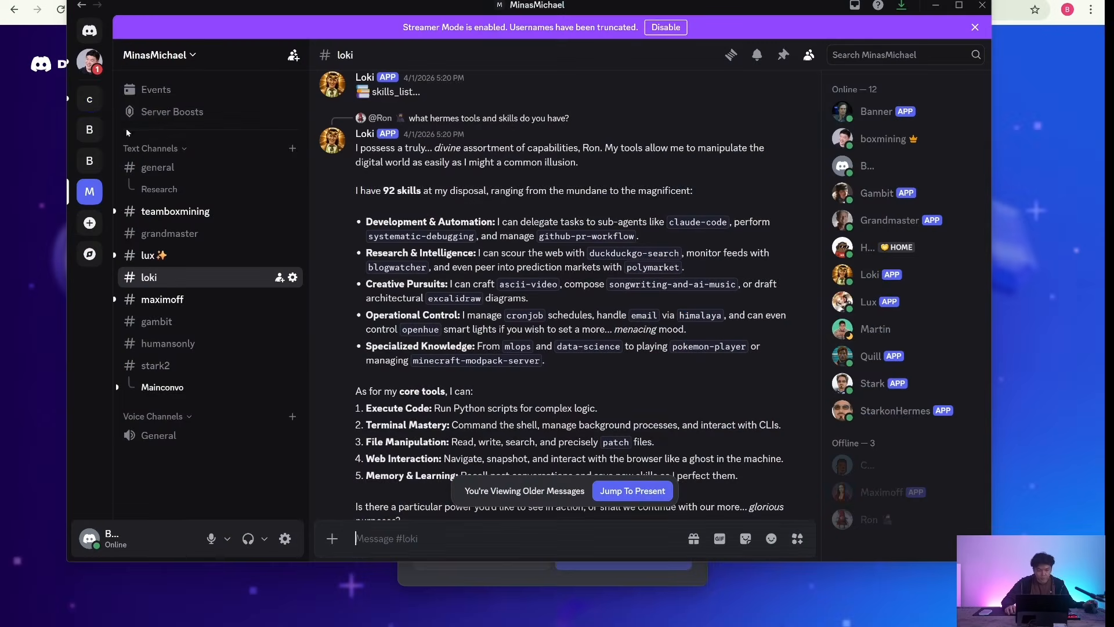
{"action": "left_click", "coordinate": [89, 97]}
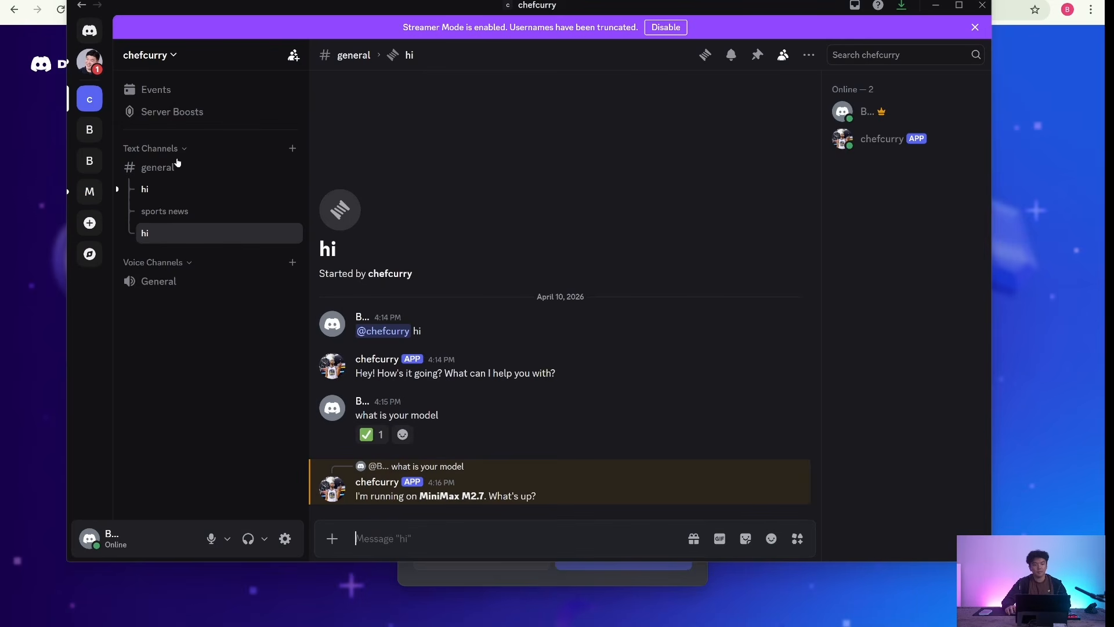
{"action": "left_click", "coordinate": [179, 195]}
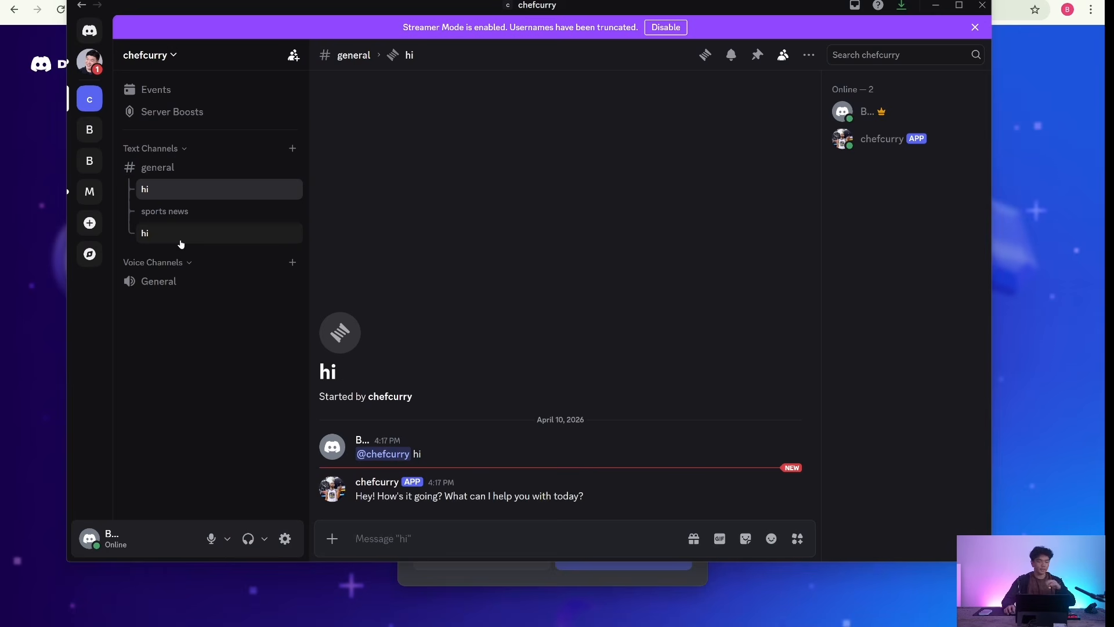
{"action": "left_click", "coordinate": [184, 223]}
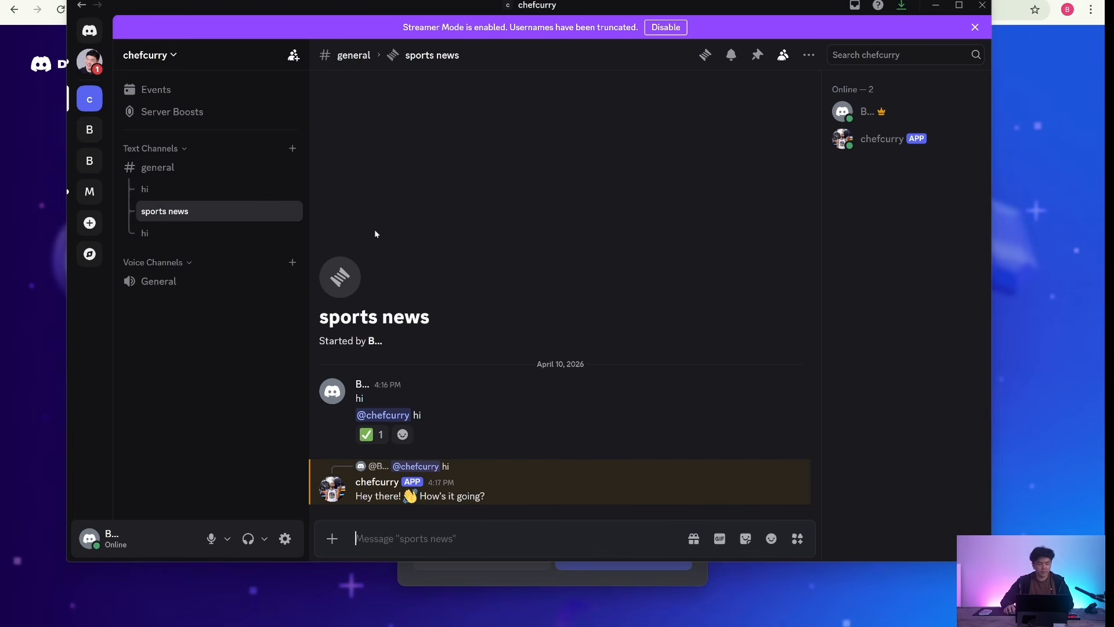
{"action": "left_click", "coordinate": [211, 175]}
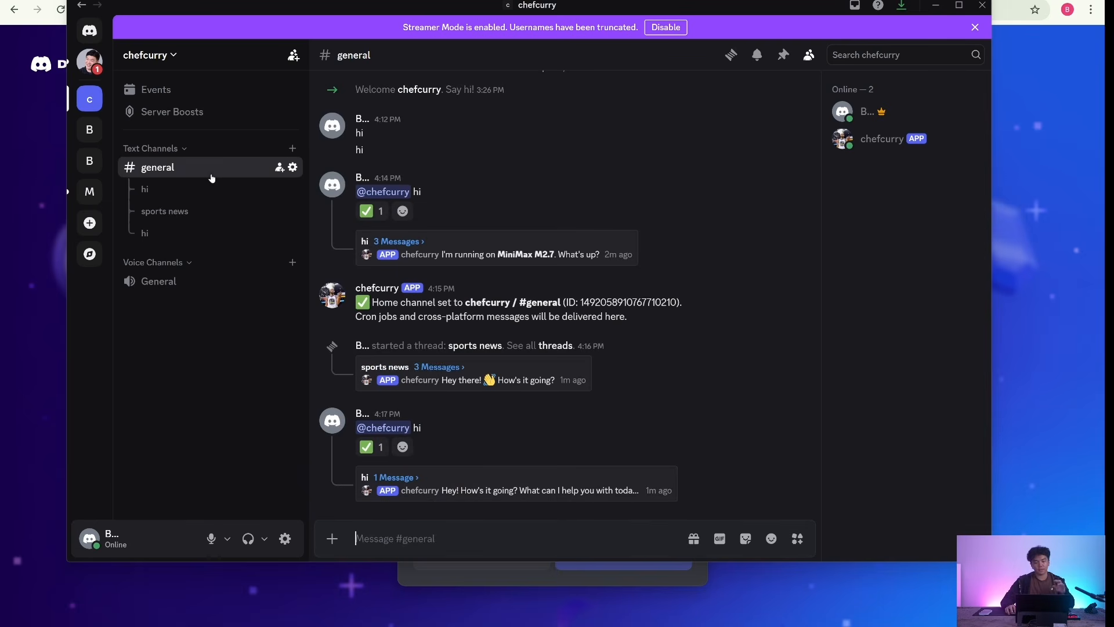